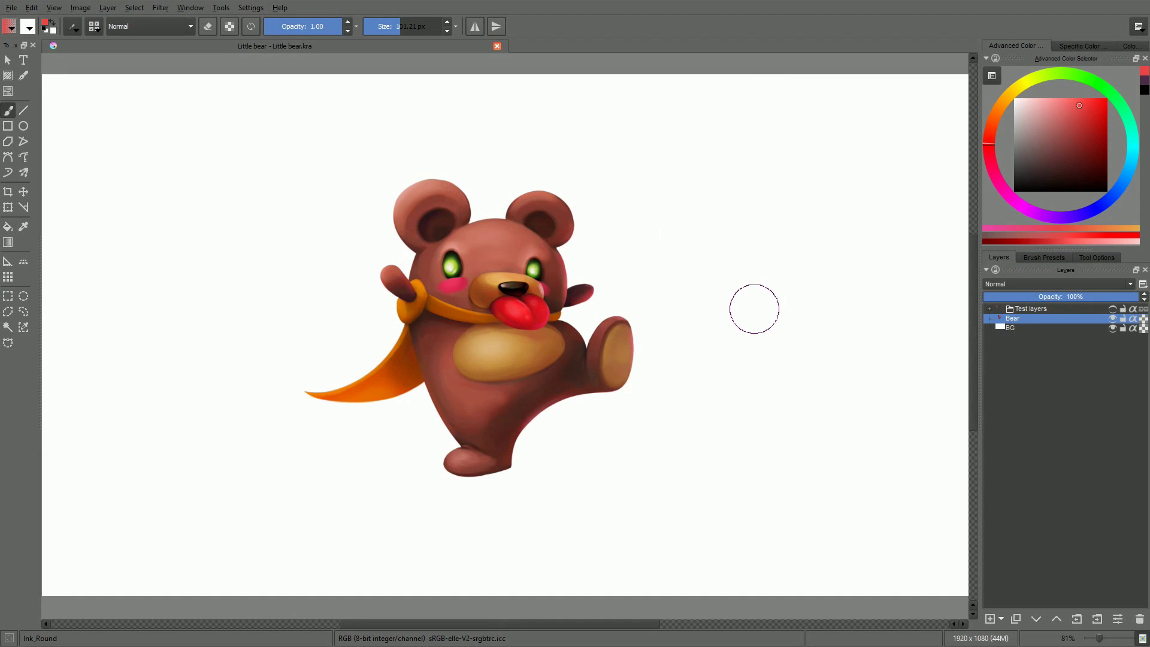
Shift the bear artwork on the Bear layer to the left with the Move tool
{"action": "key", "text": "t"}
{"action": "left_click_drag", "start_coordinate": [515, 294], "coordinate": [433, 281]}
Paint a thick red zigzag stroke in the empty area beside the bear and enclose it in a freehand selection
{"action": "key", "text": "b"}
{"action": "mouse_move", "coordinate": [694, 180]}
{"action": "left_mouse_down"}
{"action": "mouse_move", "coordinate": [681, 185]}
{"action": "mouse_move", "coordinate": [788, 230]}
{"action": "mouse_move", "coordinate": [773, 384]}
{"action": "mouse_move", "coordinate": [820, 359]}
{"action": "left_mouse_up"}
{"action": "key", "text": "q"}
{"action": "mouse_move", "coordinate": [743, 159]}
{"action": "left_mouse_down"}
{"action": "mouse_move", "coordinate": [620, 148]}
{"action": "mouse_move", "coordinate": [617, 366]}
{"action": "mouse_move", "coordinate": [879, 383]}
{"action": "mouse_move", "coordinate": [806, 212]}
{"action": "left_mouse_up"}
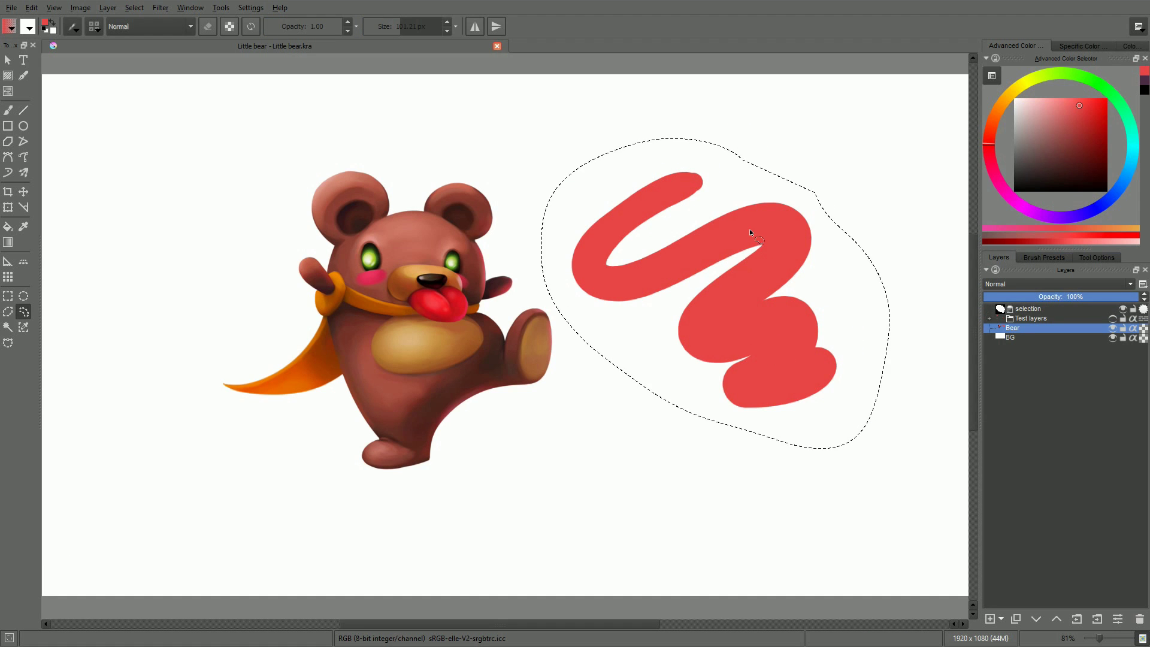
Move the selected red stroke slightly, then delete it and clear the selection
{"action": "key", "text": "t"}
{"action": "mouse_move", "coordinate": [727, 239]}
{"action": "left_mouse_down"}
{"action": "mouse_move", "coordinate": [733, 264]}
{"action": "mouse_move", "coordinate": [757, 273]}
{"action": "mouse_move", "coordinate": [757, 246]}
{"action": "mouse_move", "coordinate": [756, 273]}
{"action": "left_mouse_up"}
{"action": "key", "text": "Delete"}
{"action": "key", "text": "ctrl+d"}
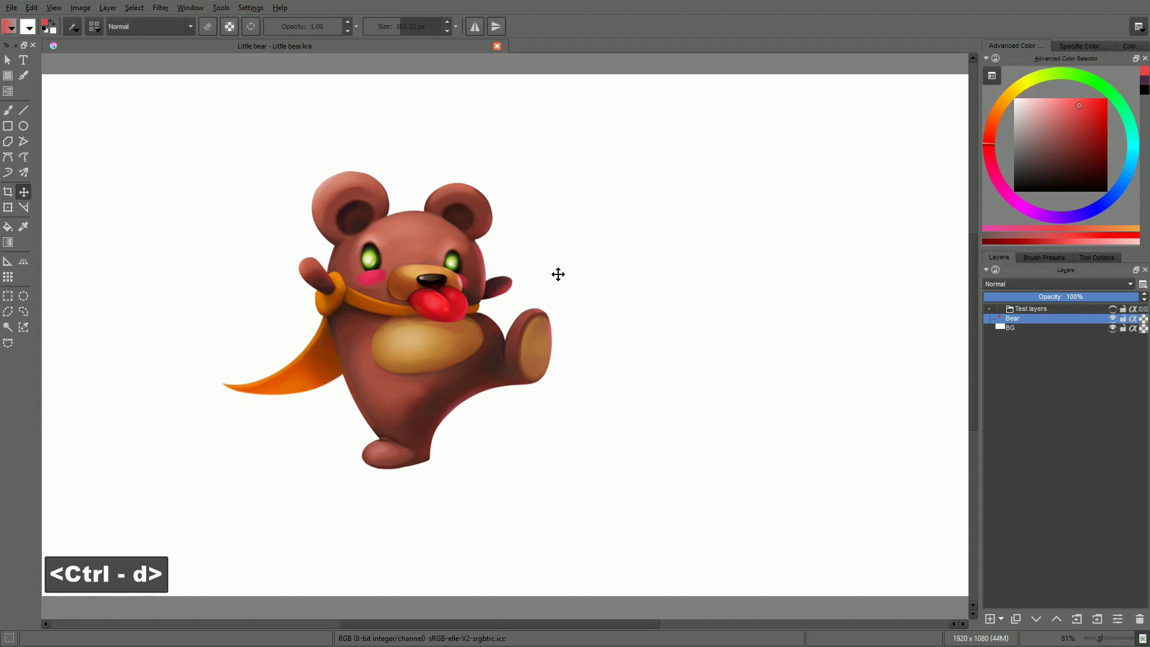
Switch from the freehand selection tool to the Move tool and shift the bear slightly to the right
{"action": "key", "text": "q"}
{"action": "key", "text": "t"}
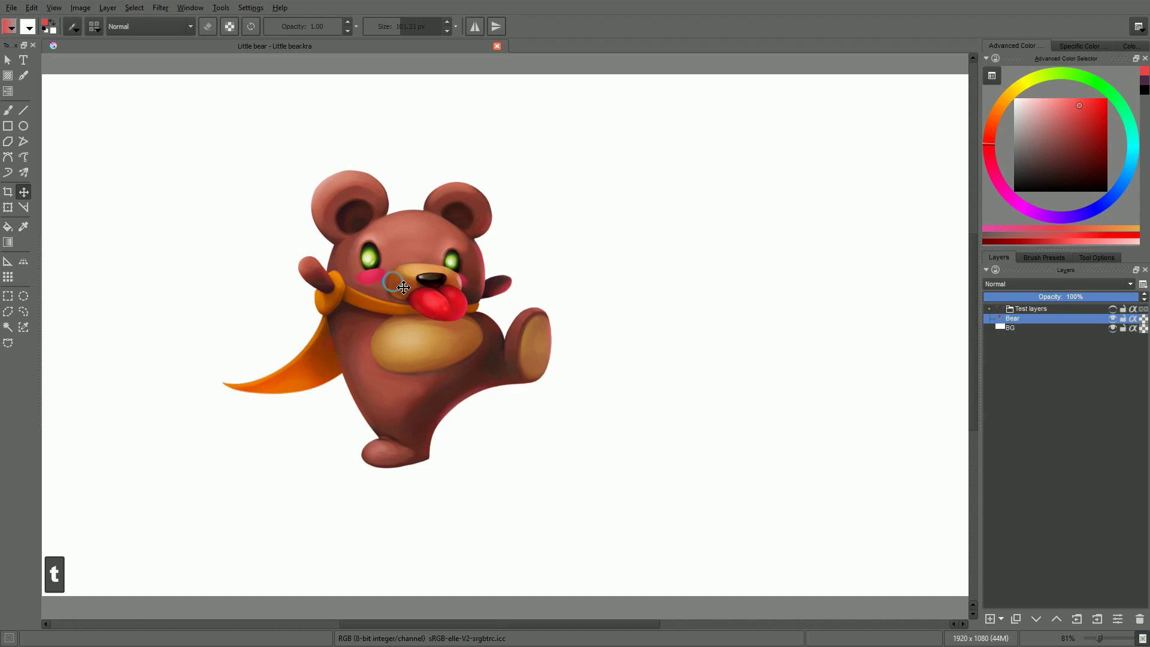
{"action": "left_click_drag", "start_coordinate": [431, 298], "coordinate": [500, 299]}
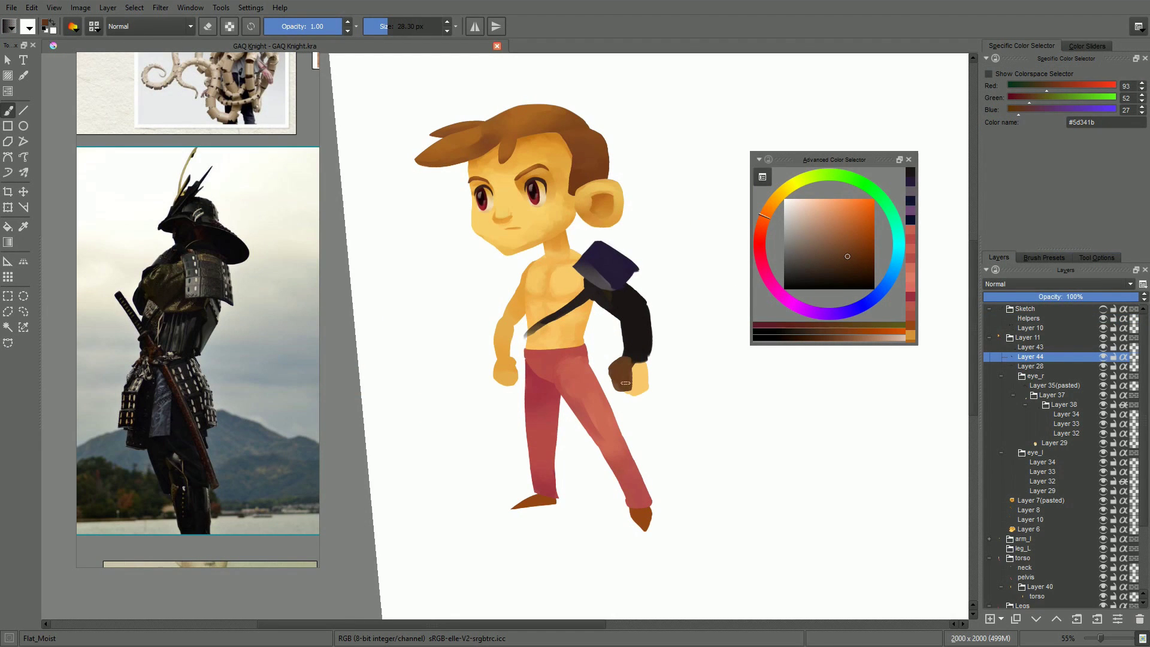
Finish covering the knight's fist with brown on Layer 44, then shift the artwork of the layer above to the right
{"action": "mouse_move", "coordinate": [625, 382]}
{"action": "left_mouse_down"}
{"action": "mouse_move", "coordinate": [644, 368]}
{"action": "mouse_move", "coordinate": [623, 392]}
{"action": "left_mouse_up"}
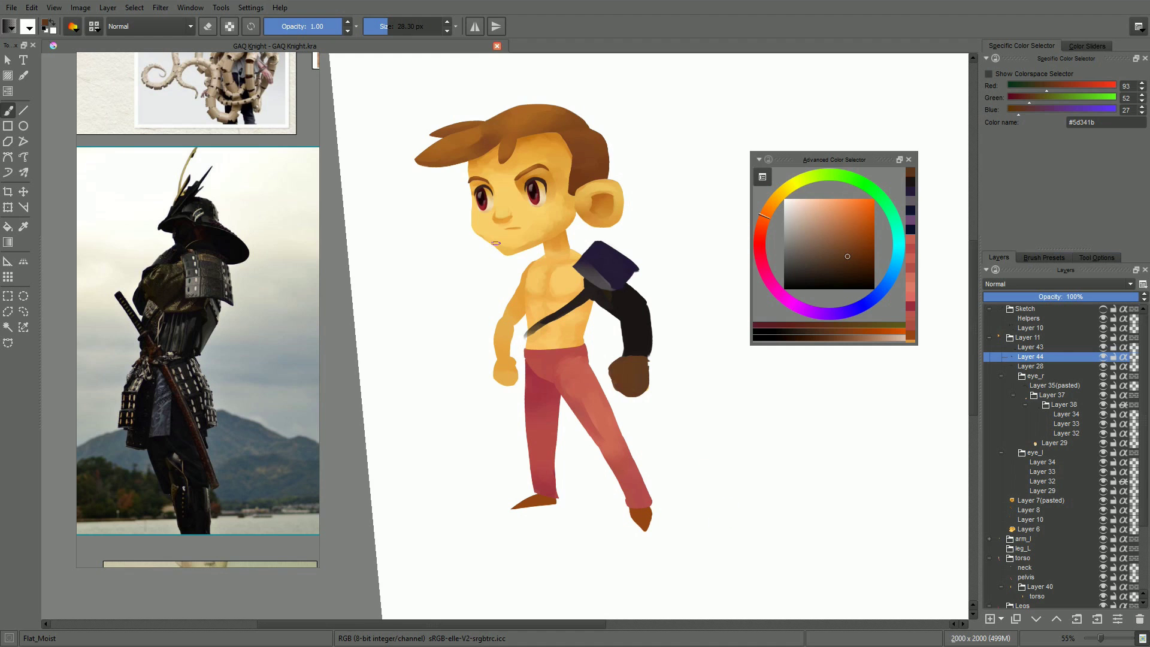
{"action": "key", "text": "Page_Up"}
{"action": "key", "text": "t"}
{"action": "left_click_drag", "start_coordinate": [619, 275], "coordinate": [680, 262]}
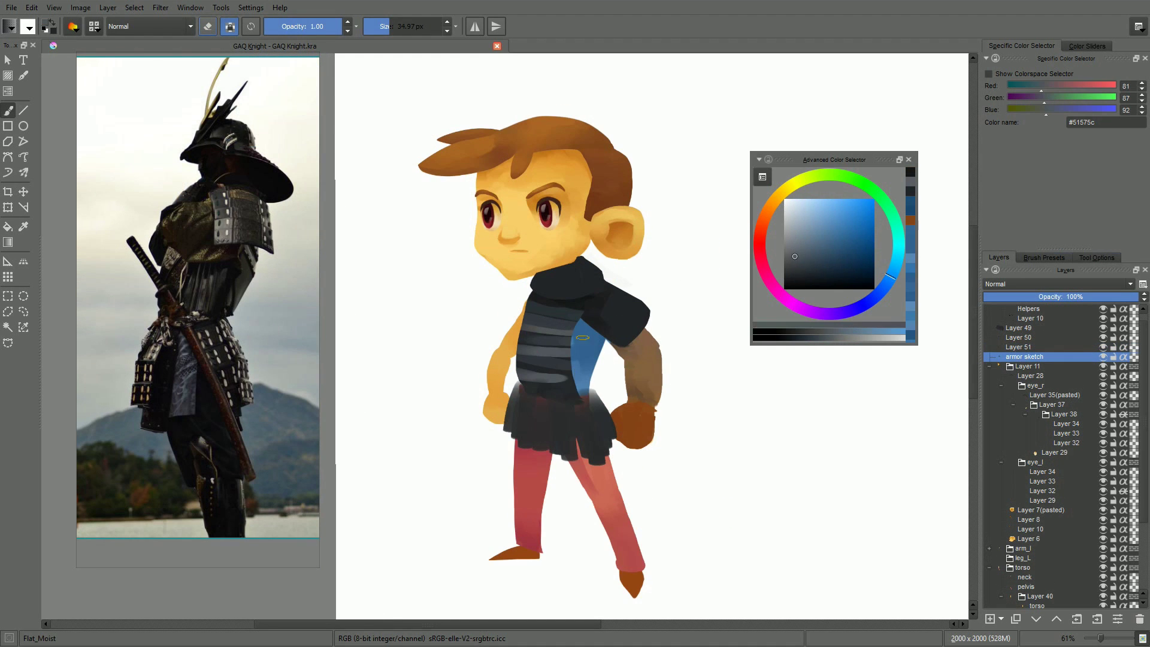
Sample a grey from the knight's armour and paint lighter bands across the shoulder guard on the armor sketch layer
{"action": "left_click", "coordinate": [606, 323], "text": "ctrl"}
{"action": "mouse_move", "coordinate": [601, 317]}
{"action": "left_mouse_down"}
{"action": "mouse_move", "coordinate": [639, 280]}
{"action": "mouse_move", "coordinate": [630, 302]}
{"action": "mouse_move", "coordinate": [639, 288]}
{"action": "mouse_move", "coordinate": [635, 323]}
{"action": "left_mouse_up"}
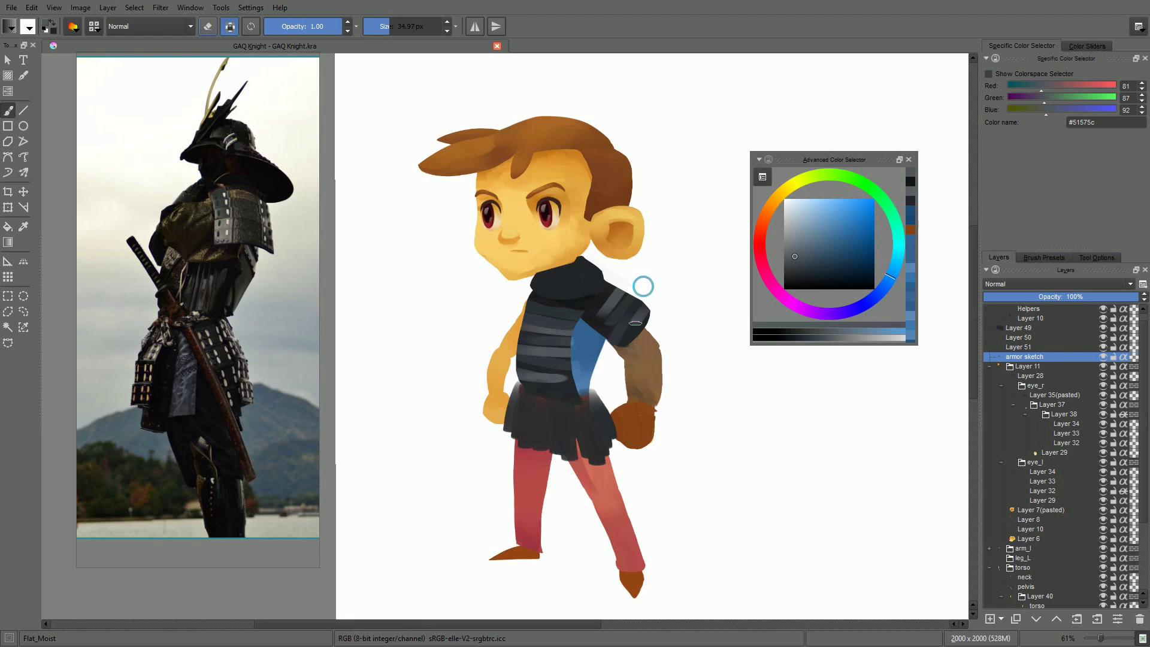
{"action": "key", "text": "XF86AudioLowerVolume"}
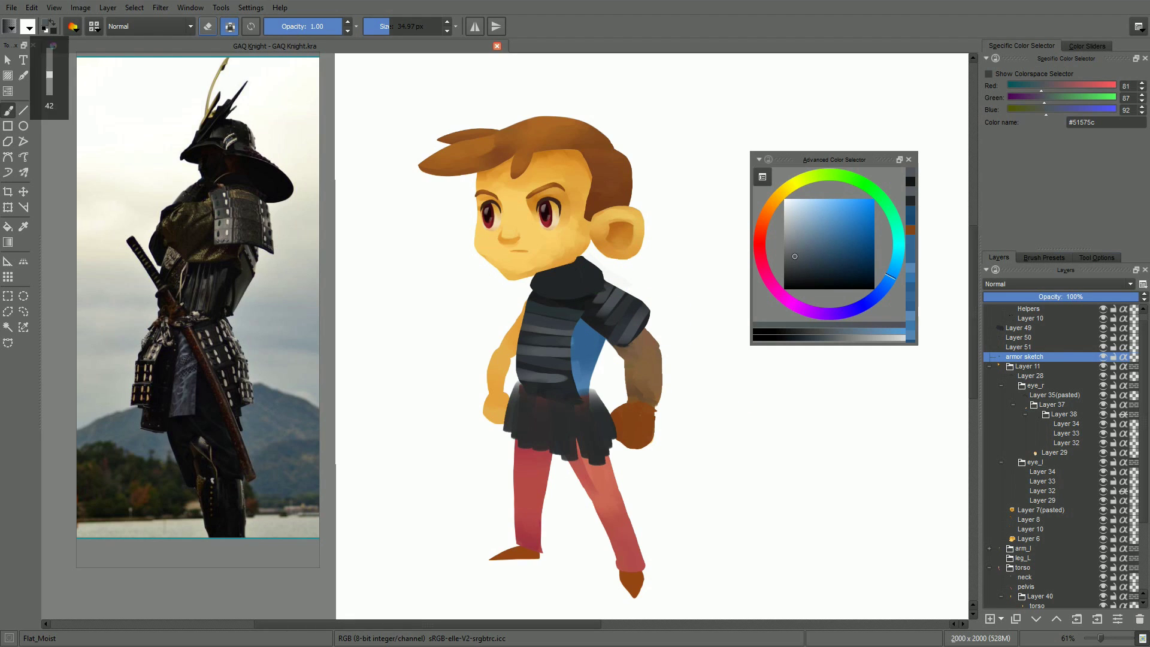
{"action": "left_click", "coordinate": [849, 260]}
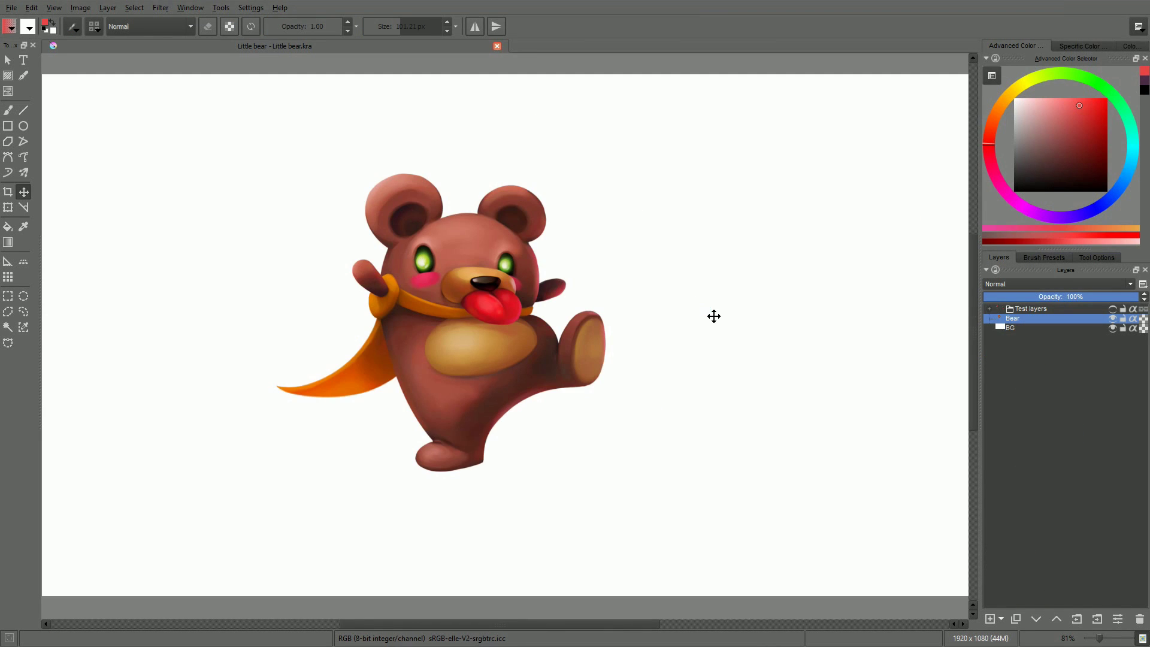
Move the bear further left and open the keyboard shortcut settings, placing the dialog beside the bear
{"action": "left_click_drag", "start_coordinate": [713, 317], "coordinate": [570, 313]}
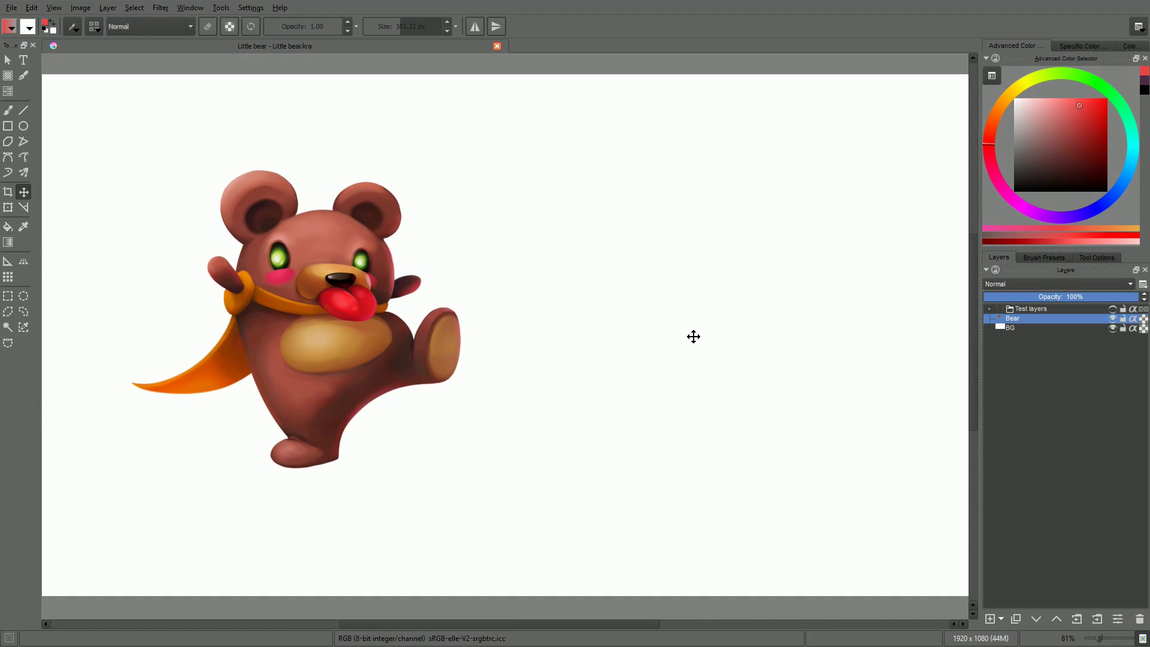
{"action": "left_click", "coordinate": [251, 7]}
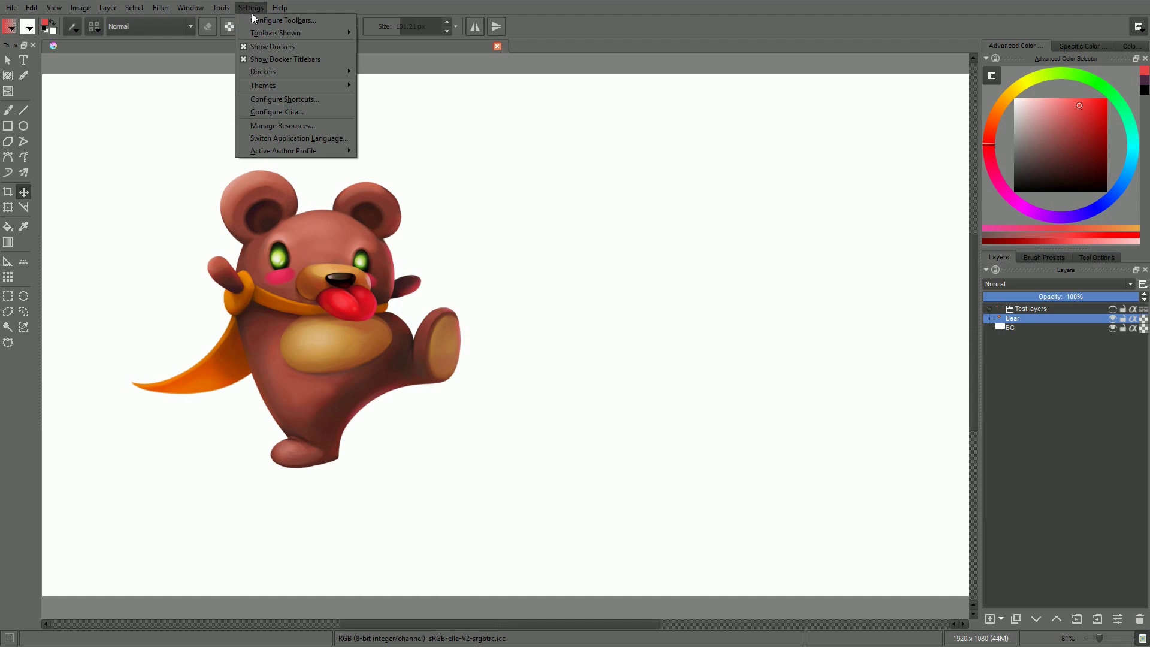
{"action": "left_click", "coordinate": [277, 102]}
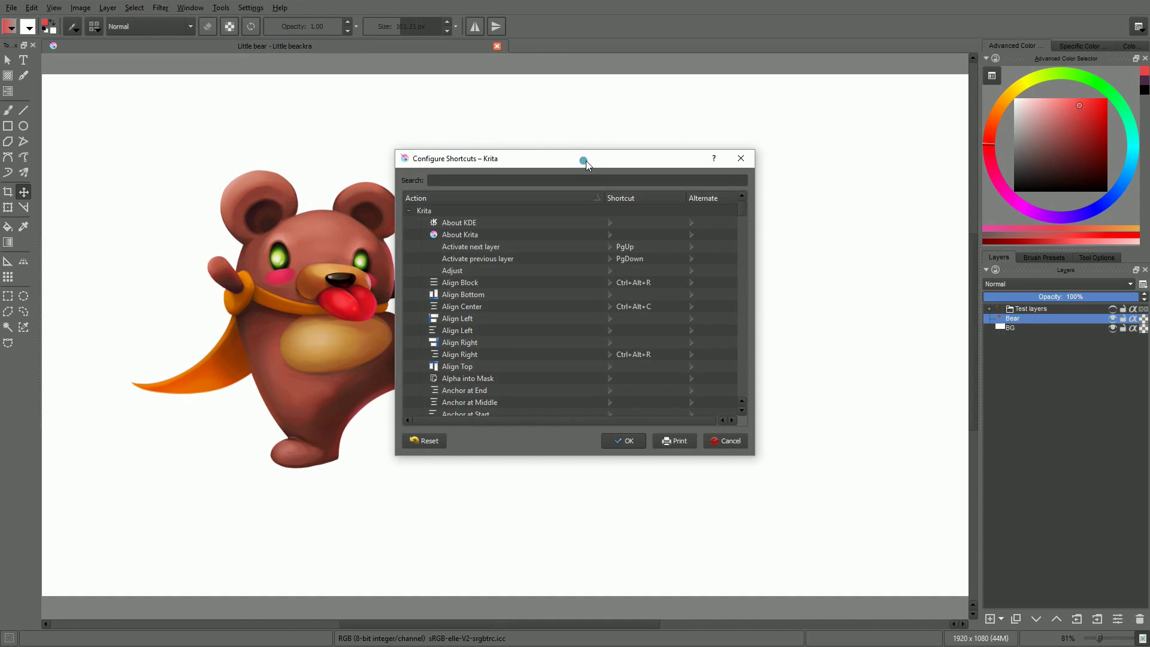
{"action": "left_click_drag", "start_coordinate": [586, 161], "coordinate": [697, 154]}
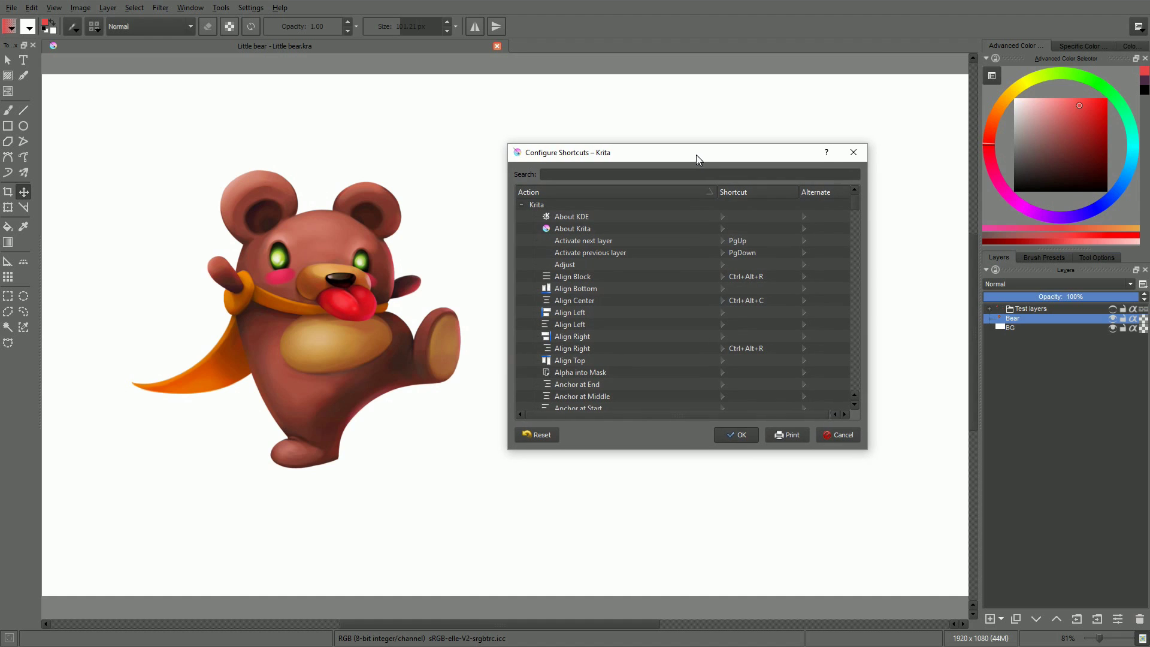
Look over the Krita group of actions in the keyboard shortcut settings and close the dialog
{"action": "left_click", "coordinate": [520, 205]}
{"action": "left_click", "coordinate": [520, 204]}
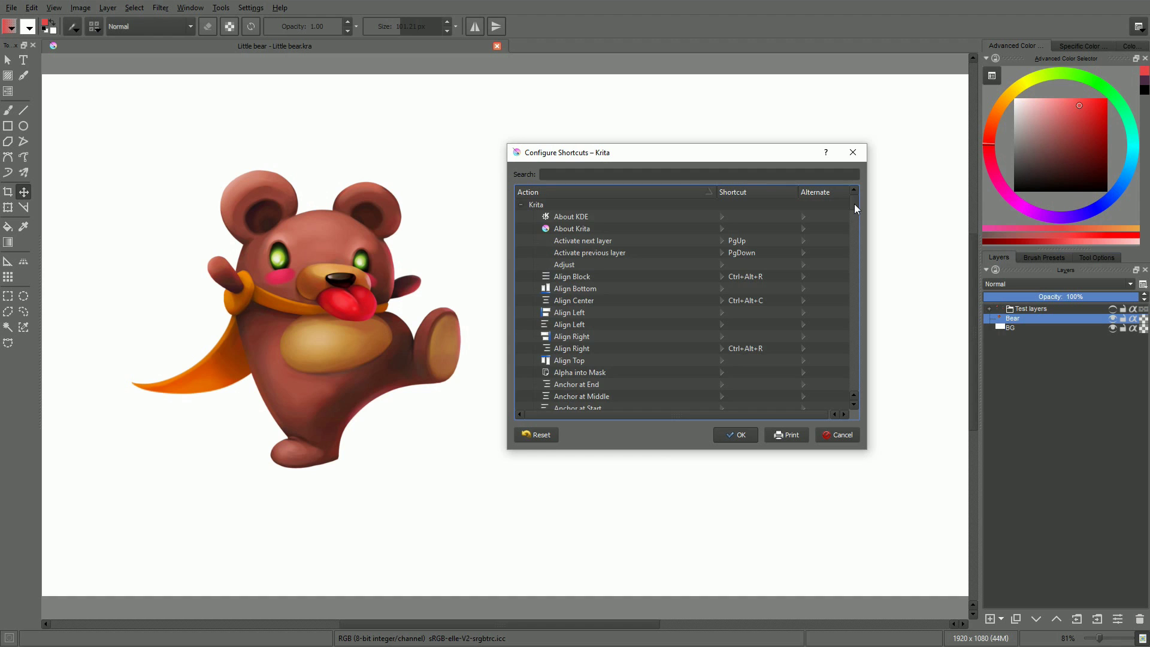
{"action": "mouse_move", "coordinate": [854, 204]}
{"action": "left_mouse_down"}
{"action": "mouse_move", "coordinate": [856, 238]}
{"action": "mouse_move", "coordinate": [855, 203]}
{"action": "left_mouse_up"}
{"action": "key", "text": "Return"}
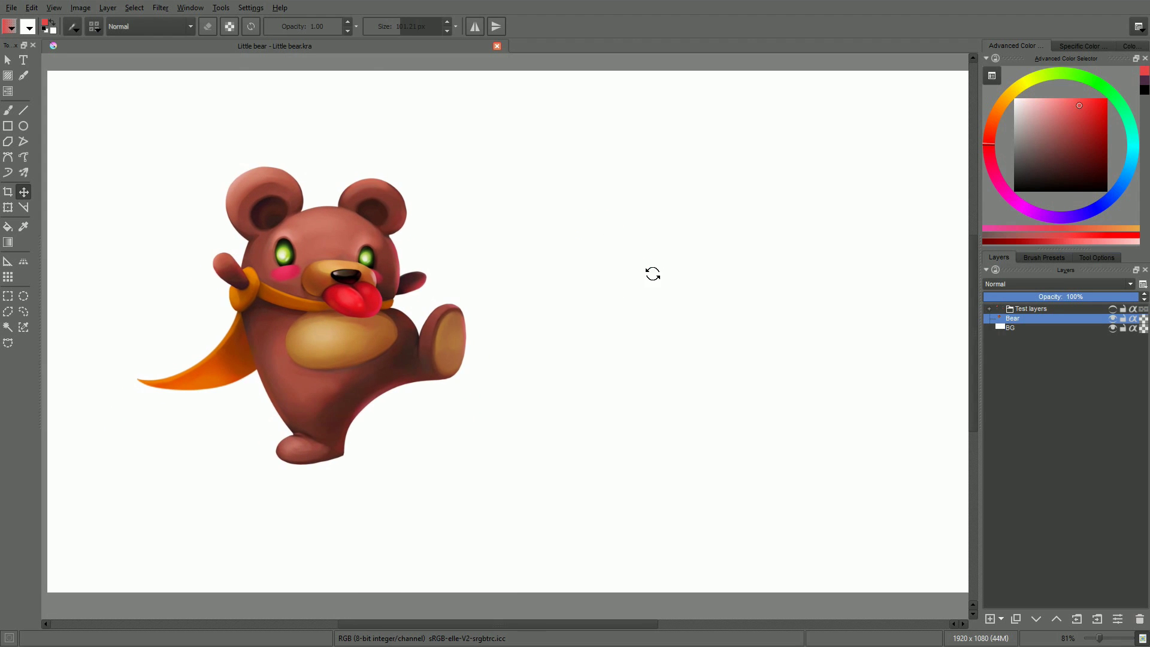
Rotate the canvas view slightly, activate the Brush tool and reset the canvas rotation
{"action": "mouse_move", "coordinate": [653, 274]}
{"action": "left_mouse_down"}
{"action": "mouse_move", "coordinate": [675, 256]}
{"action": "mouse_move", "coordinate": [670, 233]}
{"action": "left_mouse_up"}
{"action": "key", "text": "b"}
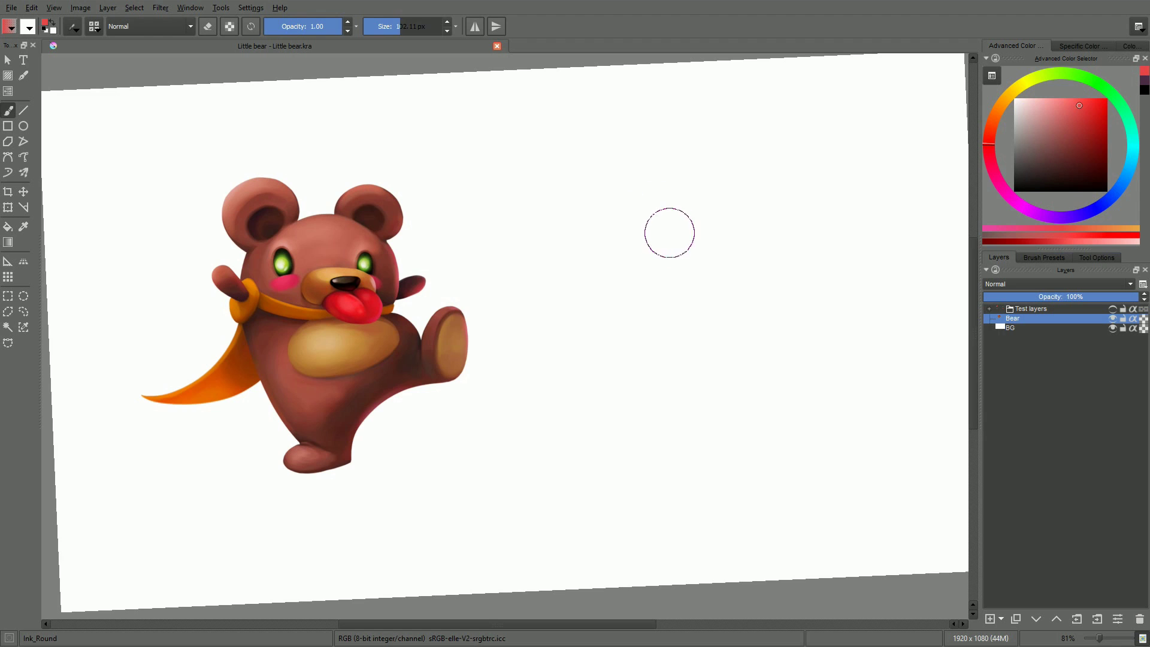
{"action": "key", "text": "5"}
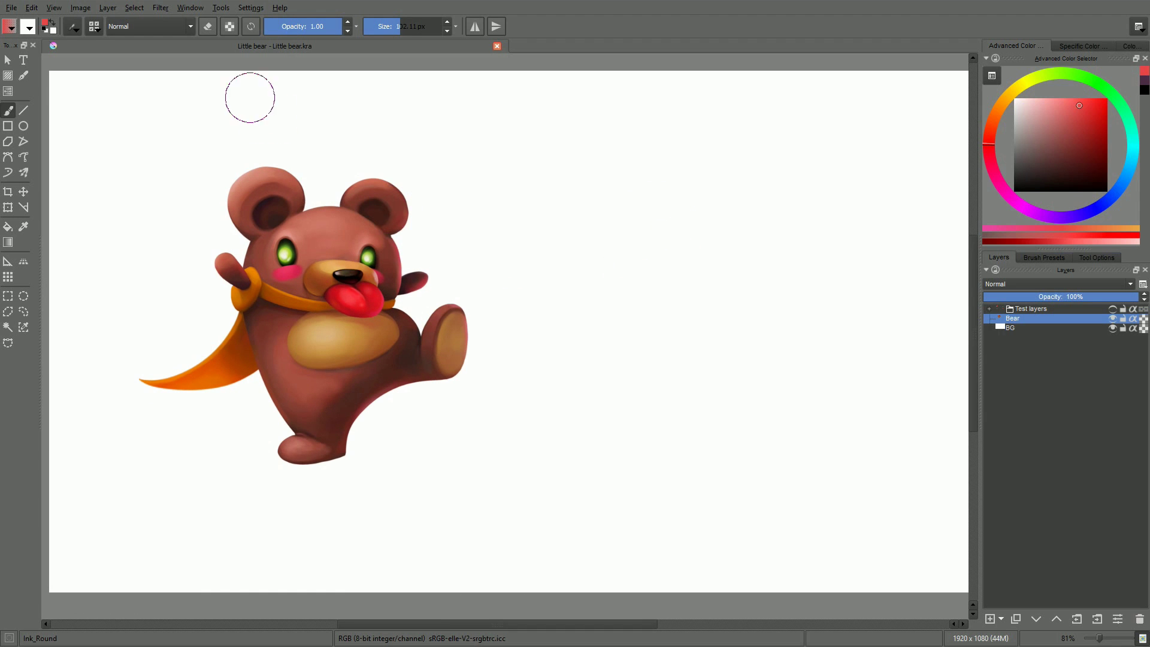
Assign Alt+G to the Draw a gradient action, found by searching the shortcut settings for "grad", and try the shortcut on the canvas
{"action": "left_click", "coordinate": [248, 8]}
{"action": "left_click", "coordinate": [266, 98]}
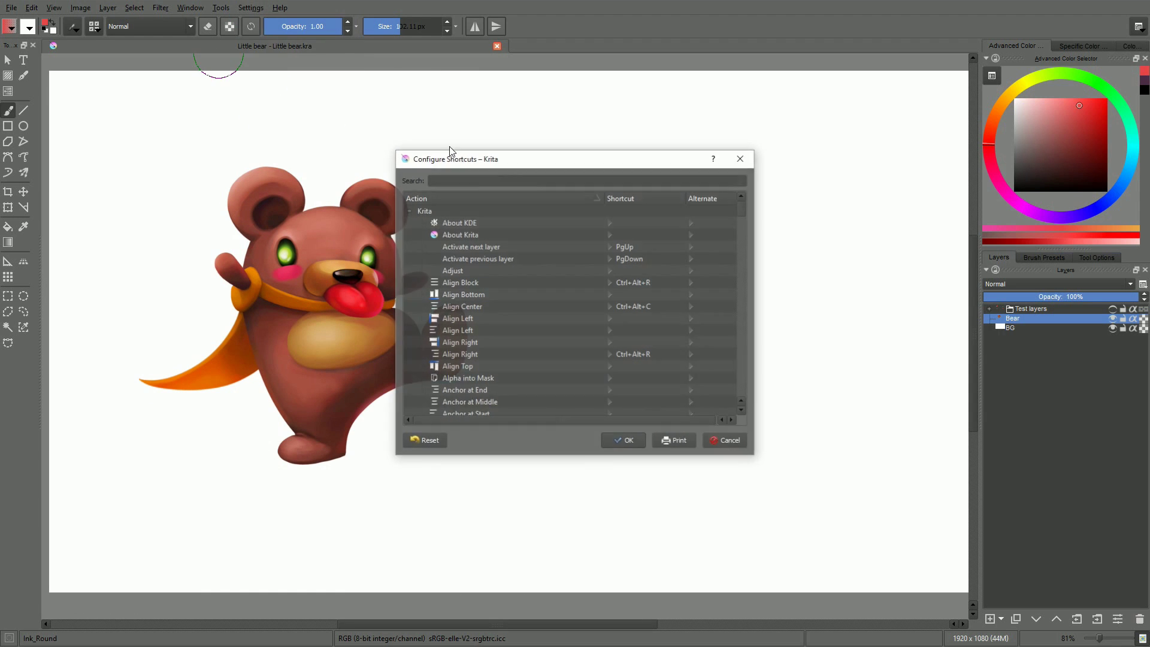
{"action": "left_click_drag", "start_coordinate": [584, 167], "coordinate": [695, 151]}
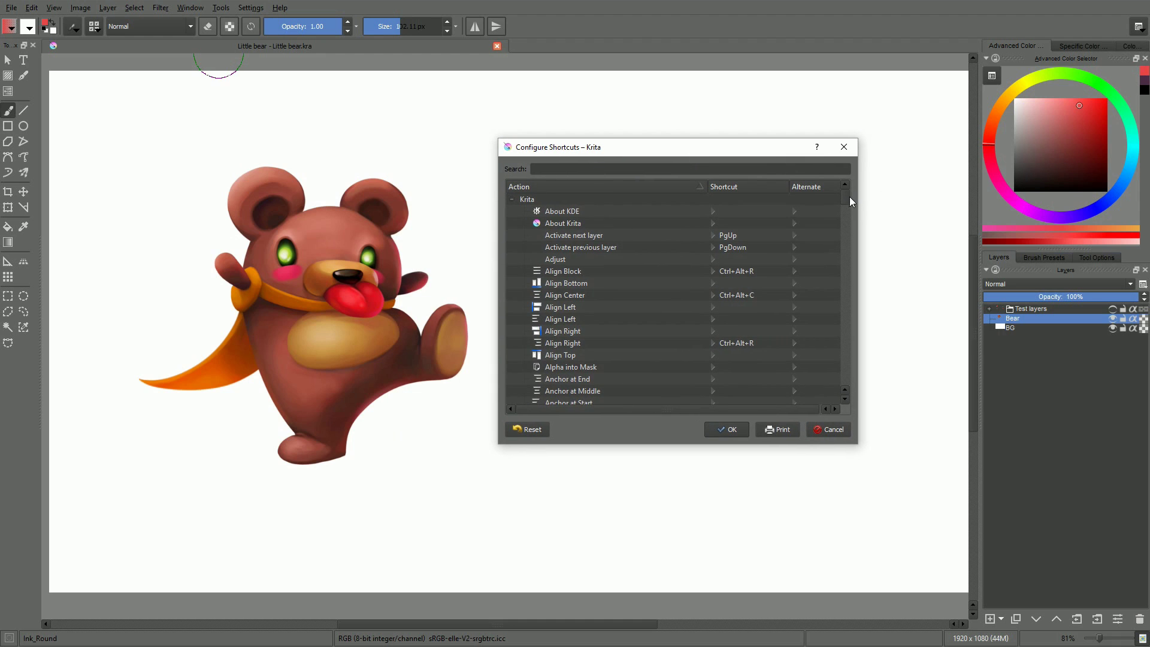
{"action": "left_click_drag", "start_coordinate": [849, 197], "coordinate": [789, 160]}
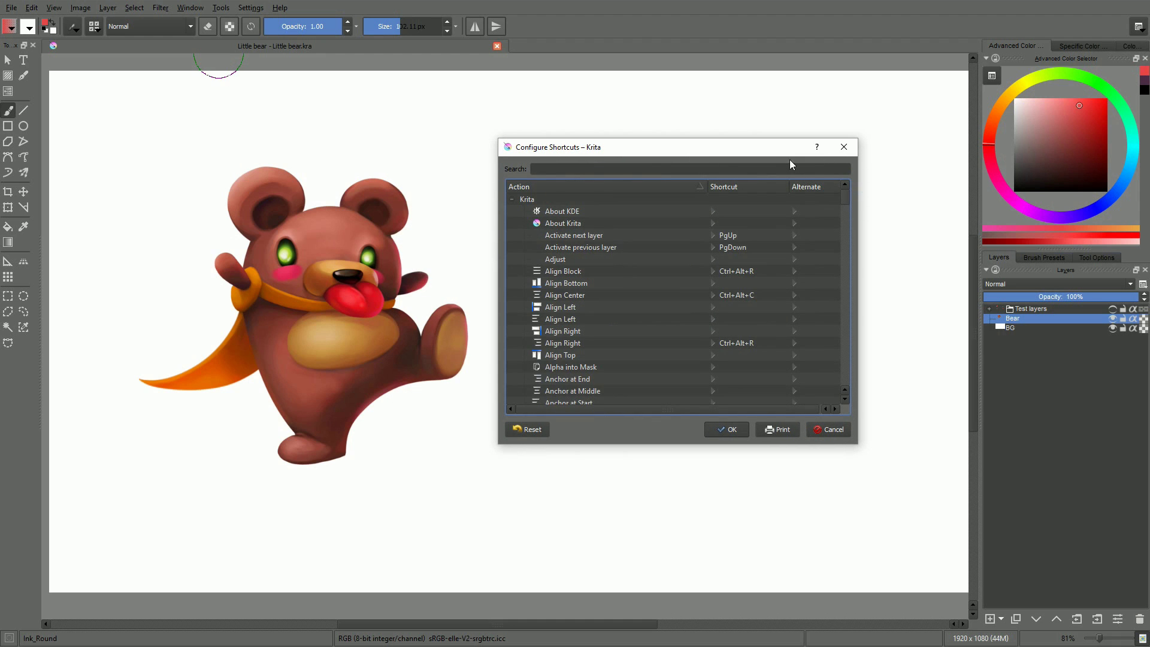
{"action": "left_click", "coordinate": [670, 168]}
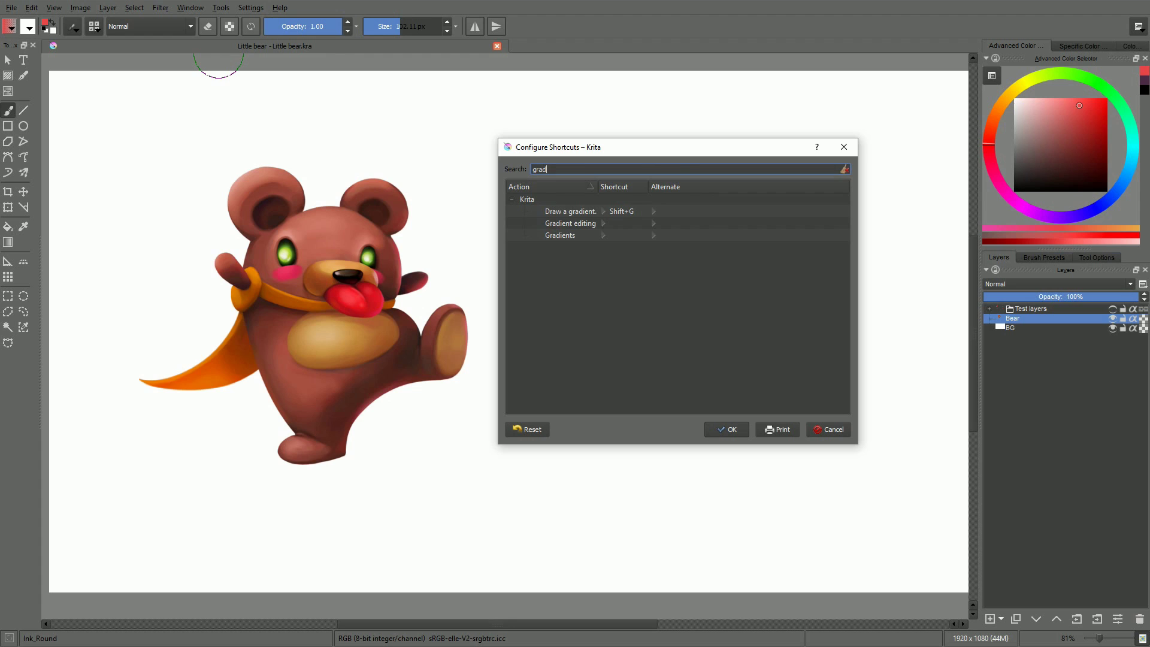
{"action": "left_click", "coordinate": [583, 212]}
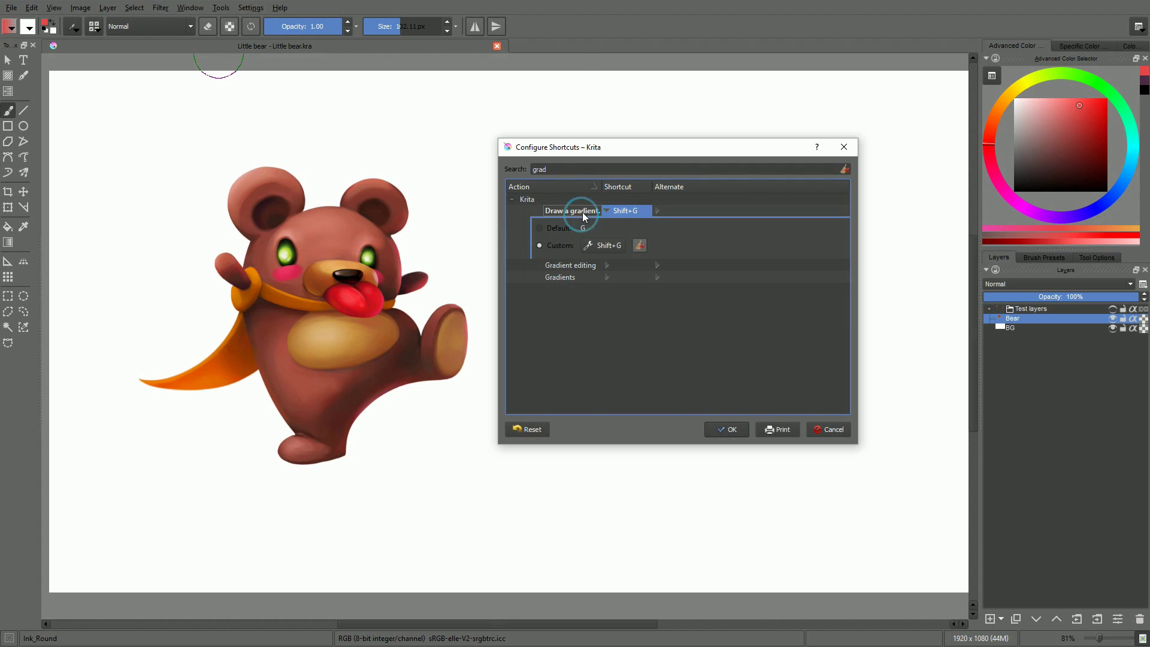
{"action": "left_click", "coordinate": [611, 246]}
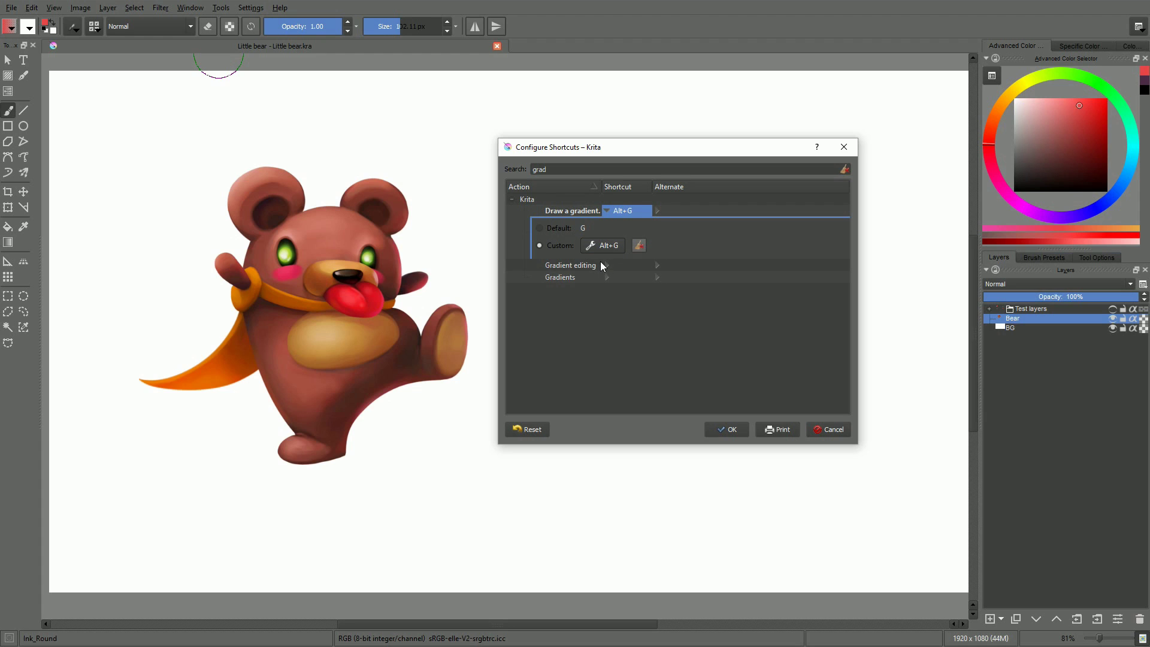
{"action": "left_click", "coordinate": [729, 430]}
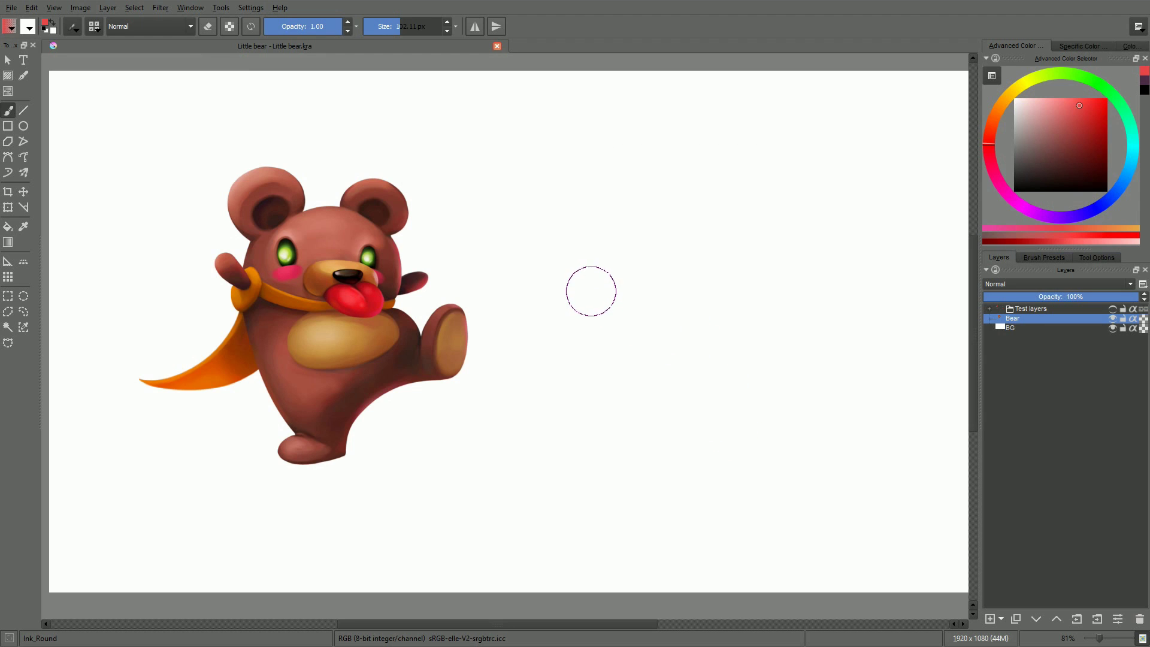
{"action": "key", "text": "alt+g"}
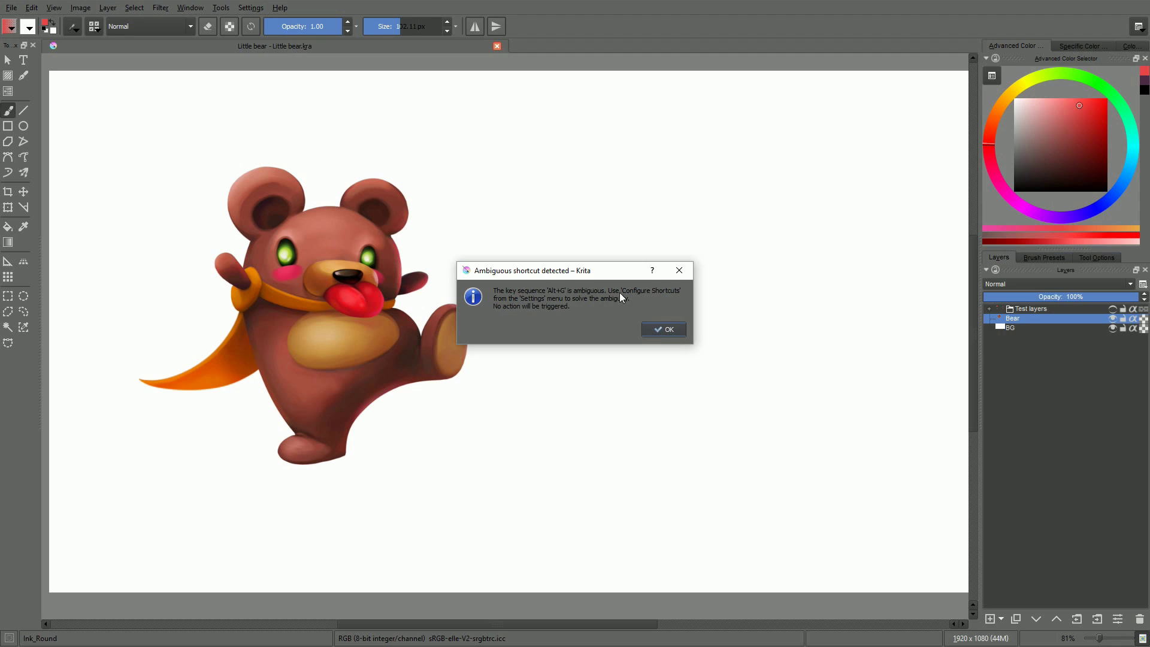
{"action": "left_click", "coordinate": [664, 329]}
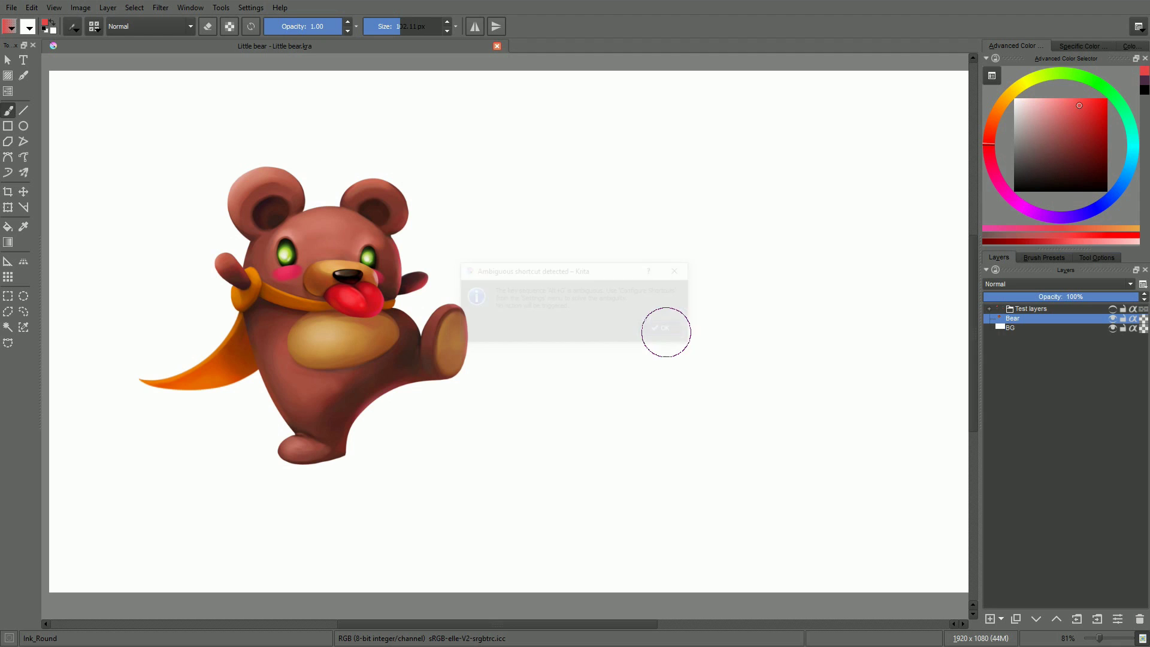
Search the keyboard shortcut settings for "grad" and expand the shortcut options of the Draw a gradient action
{"action": "left_click", "coordinate": [249, 8]}
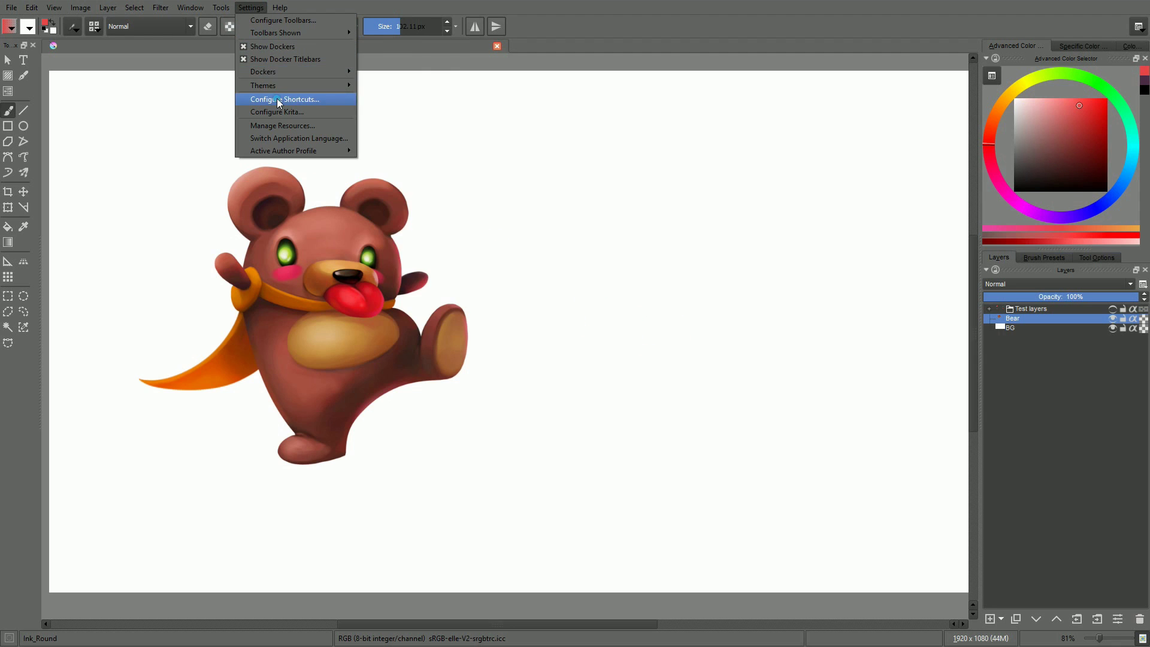
{"action": "left_click", "coordinate": [276, 98]}
{"action": "type", "text": "grad"}
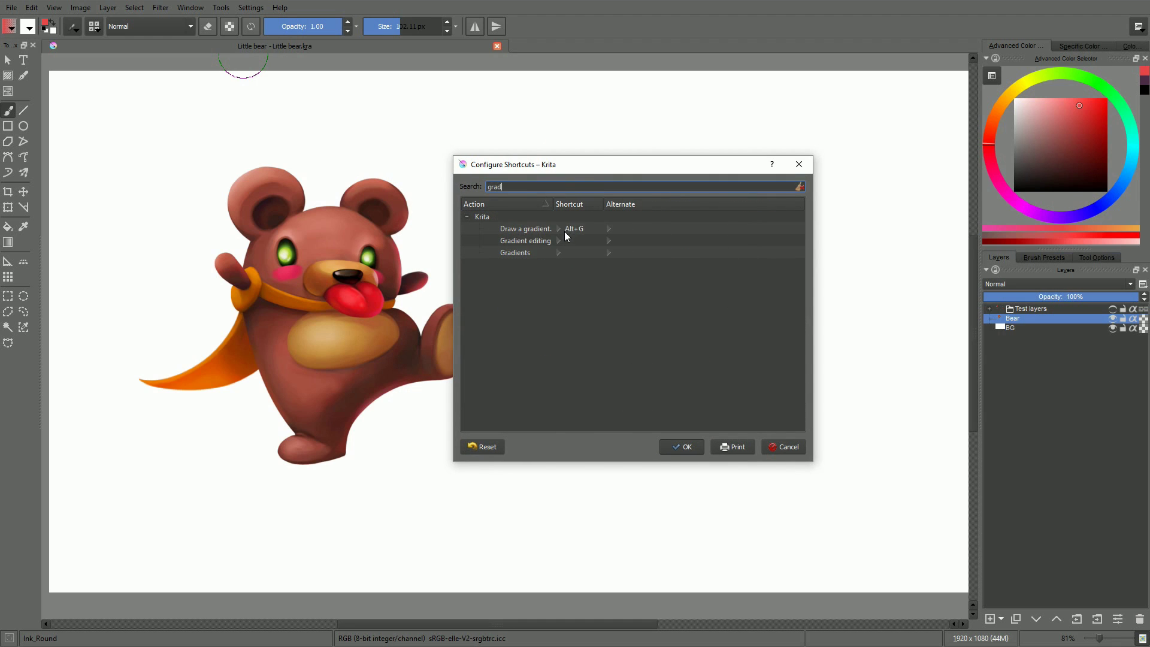
{"action": "left_click", "coordinate": [575, 230]}
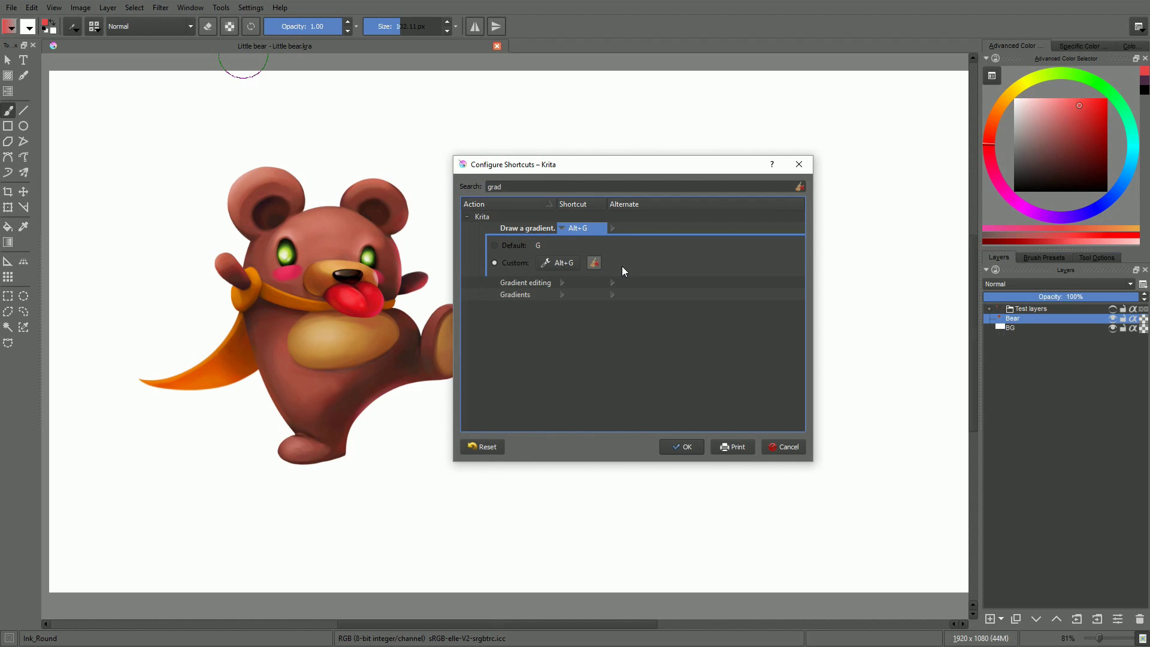
Try to assign Ctrl+G to the Draw a gradient action, declining to reassign it from Group Layer
{"action": "left_click", "coordinate": [553, 264]}
{"action": "left_click", "coordinate": [594, 267]}
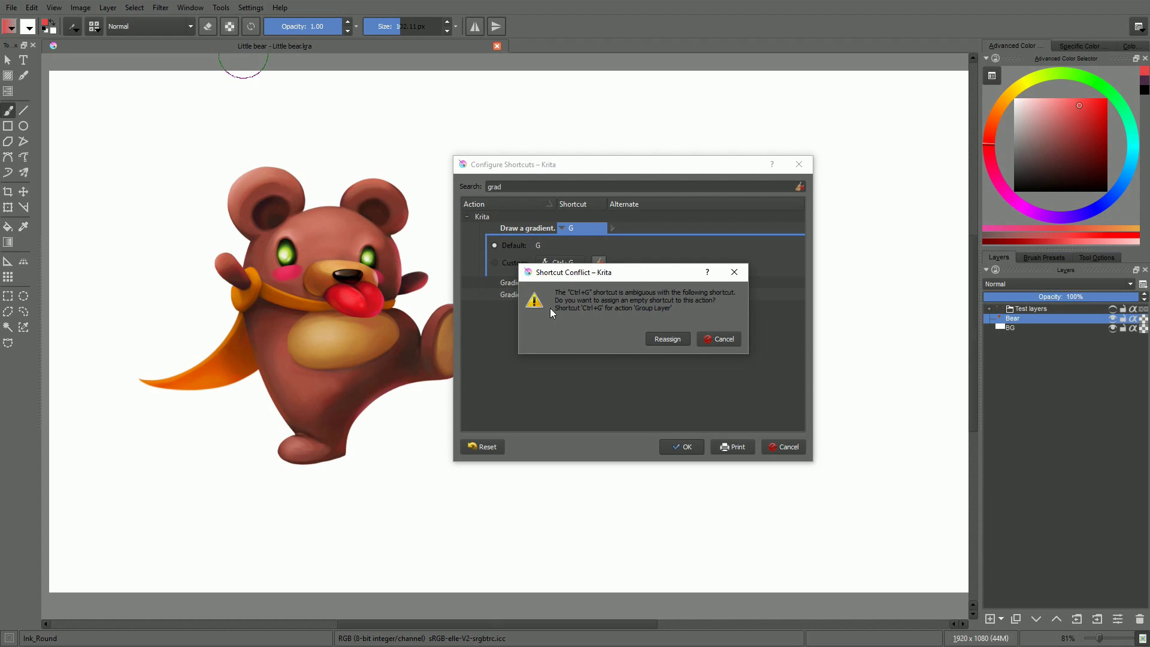
{"action": "left_click", "coordinate": [723, 339]}
Set the custom shortcut of the Draw a gradient action to Shift+G and apply the shortcut settings
{"action": "left_click_drag", "start_coordinate": [665, 170], "coordinate": [732, 165]}
{"action": "left_click", "coordinate": [635, 256]}
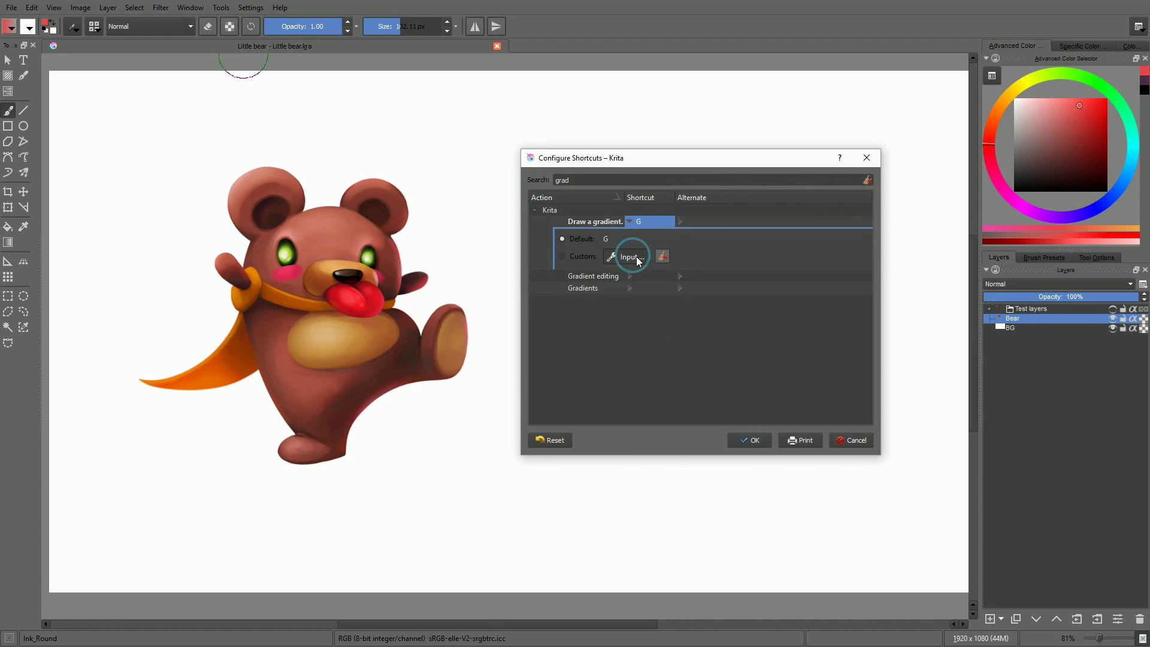
{"action": "key", "text": "shift+g"}
{"action": "left_click", "coordinate": [753, 444]}
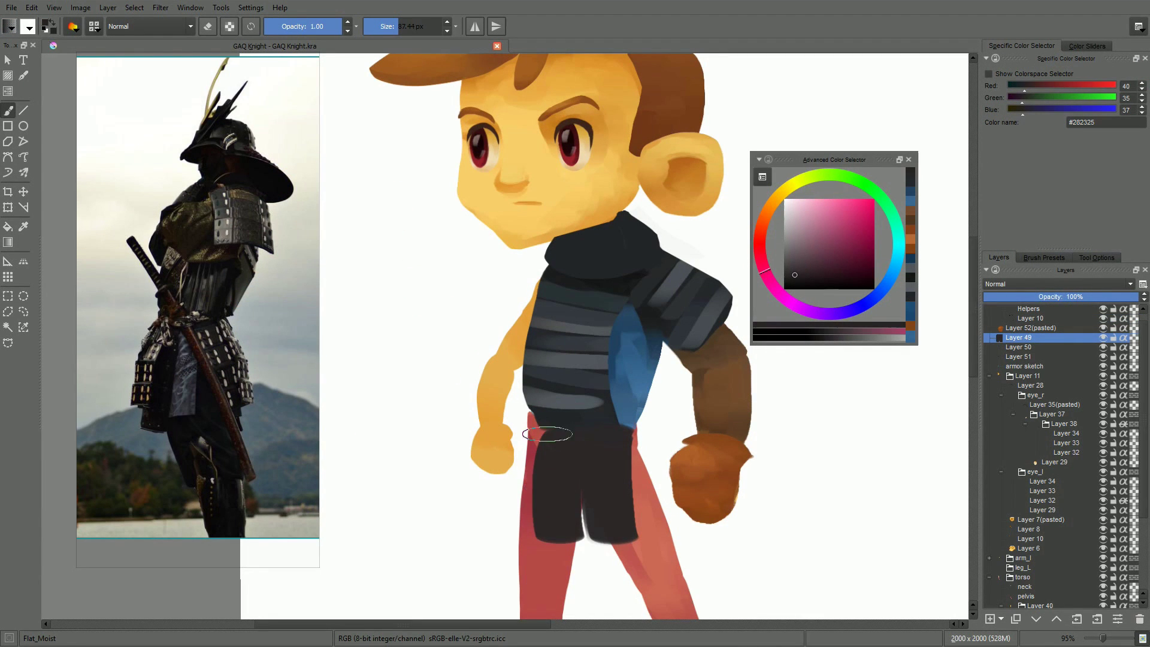
Paint a dark #282325 armour skirt around the knight's hips on Layer 49 and undo the last stroke
{"action": "mouse_move", "coordinate": [547, 434]}
{"action": "left_mouse_down"}
{"action": "mouse_move", "coordinate": [530, 510]}
{"action": "mouse_move", "coordinate": [524, 495]}
{"action": "mouse_move", "coordinate": [551, 431]}
{"action": "mouse_move", "coordinate": [526, 463]}
{"action": "mouse_move", "coordinate": [551, 410]}
{"action": "mouse_move", "coordinate": [616, 426]}
{"action": "mouse_move", "coordinate": [653, 547]}
{"action": "left_mouse_up"}
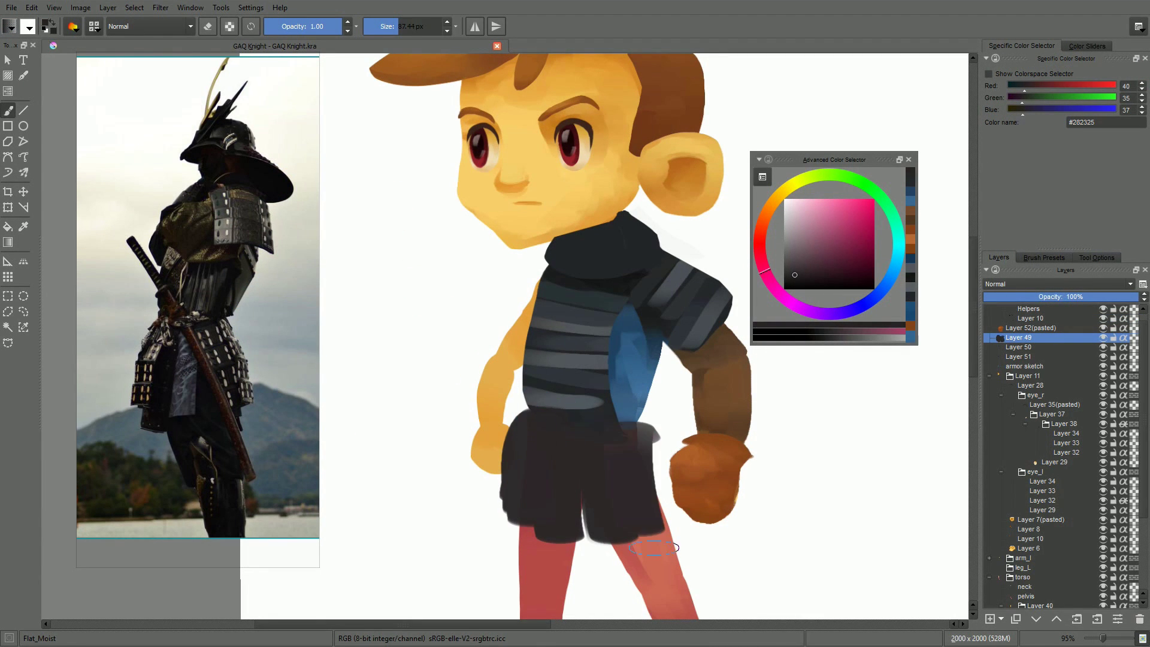
{"action": "key", "text": "minus"}
{"action": "key", "text": "minus"}
{"action": "key", "text": "minus"}
{"action": "key", "text": "minus"}
{"action": "key", "text": "minus"}
{"action": "key", "text": "plus"}
{"action": "key", "text": "plus"}
{"action": "key", "text": "ctrl+z"}
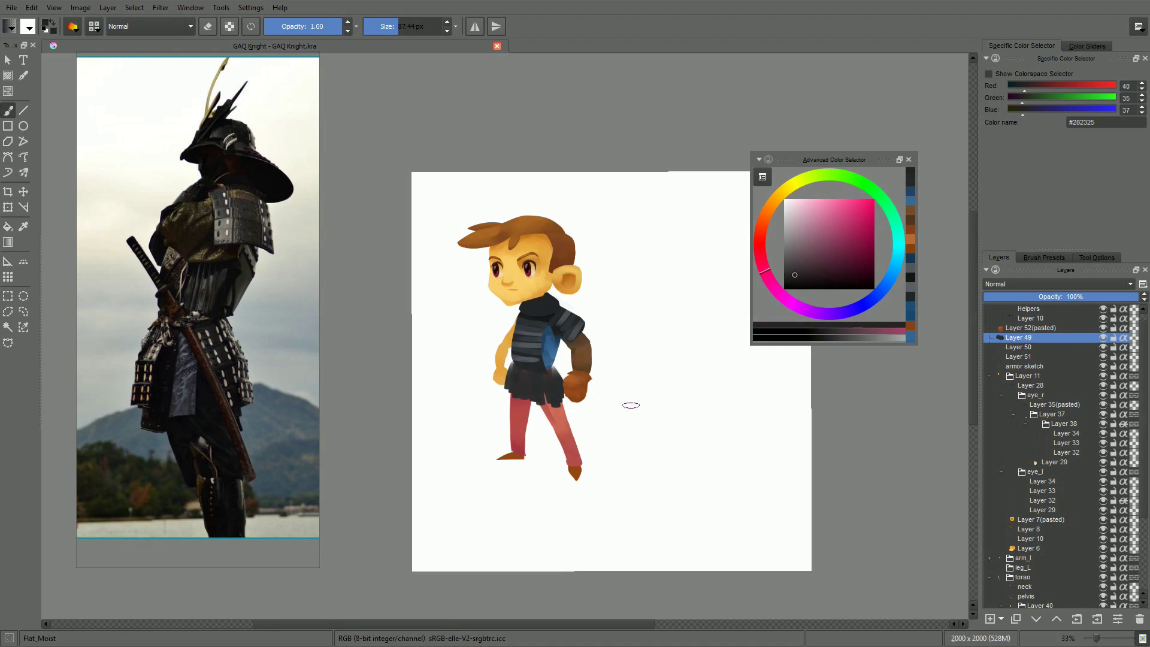
Pick layers directly from the knight's skirt, chest and side, ending on the armor sketch layer, and sample the blue #366891
{"action": "left_click", "coordinate": [553, 348], "text": "ctrl"}
{"action": "key", "text": "r"}
{"action": "left_click", "coordinate": [558, 406]}
{"action": "left_click", "coordinate": [528, 363]}
{"action": "left_click", "coordinate": [555, 344]}
{"action": "left_click", "coordinate": [556, 342], "text": "ctrl"}
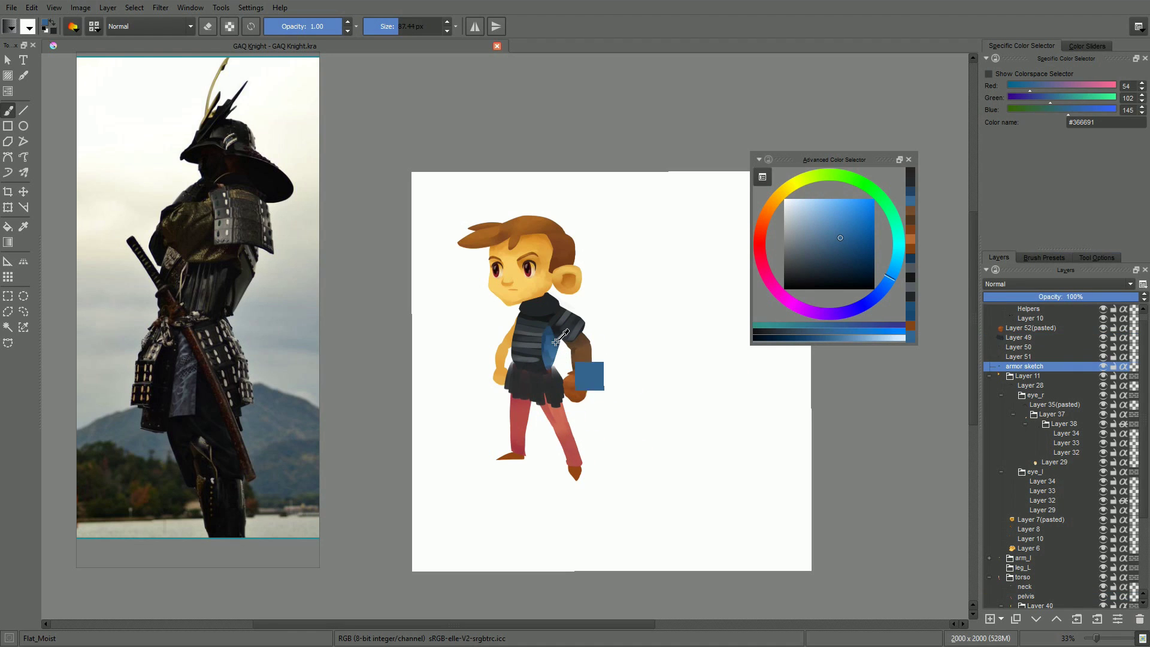
Paint the knight's legs blue and his boots near-black #151616 on the armor sketch layer, sampling #3a668e for the remaining leg
{"action": "left_click_drag", "start_coordinate": [552, 400], "coordinate": [575, 479]}
{"action": "key", "text": "ctrl+z"}
{"action": "key", "text": "ctrl+z"}
{"action": "left_click", "coordinate": [550, 309], "text": "ctrl"}
{"action": "key", "text": "ctrl+z"}
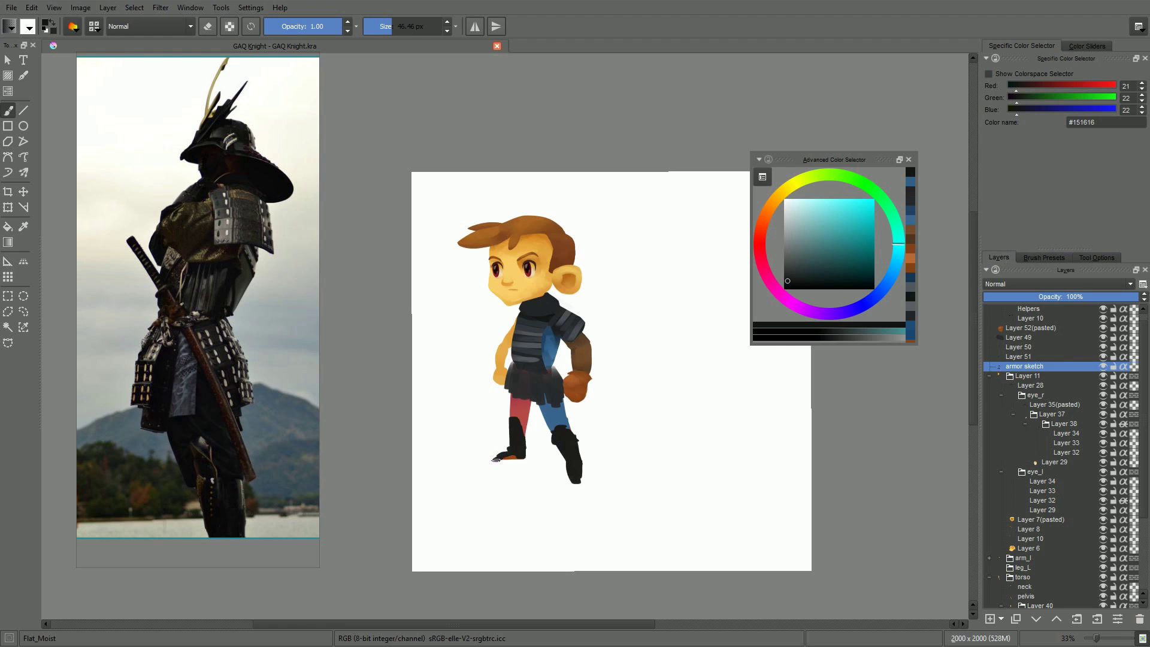
{"action": "left_click", "coordinate": [572, 426], "text": "ctrl"}
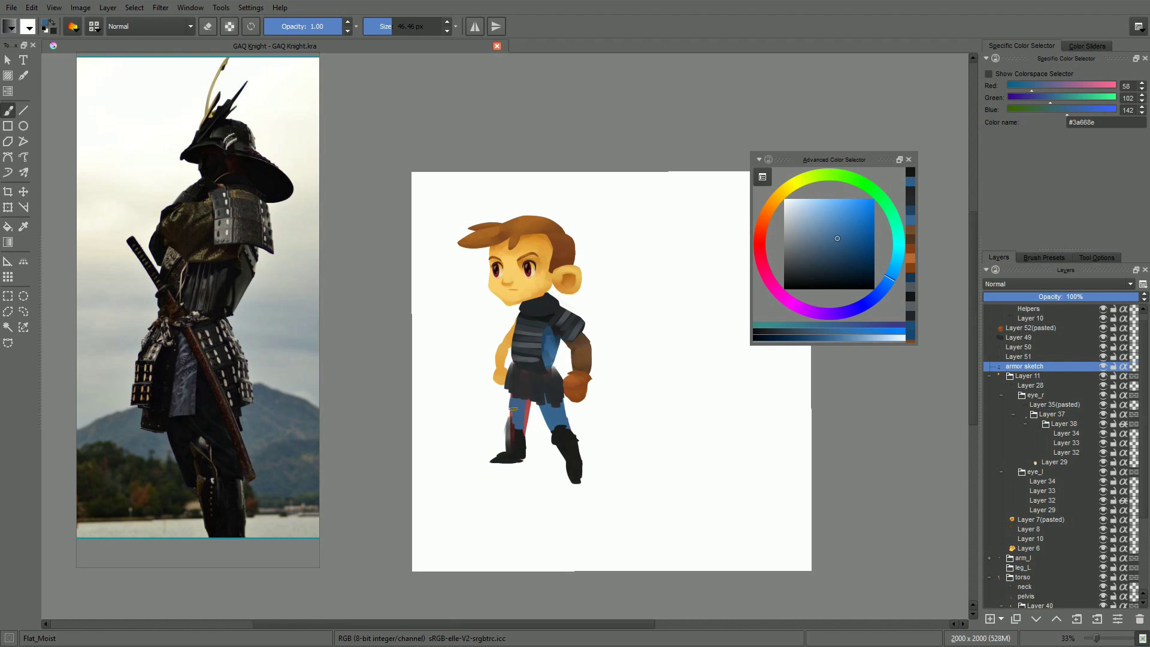
{"action": "left_click_drag", "start_coordinate": [526, 415], "coordinate": [515, 378]}
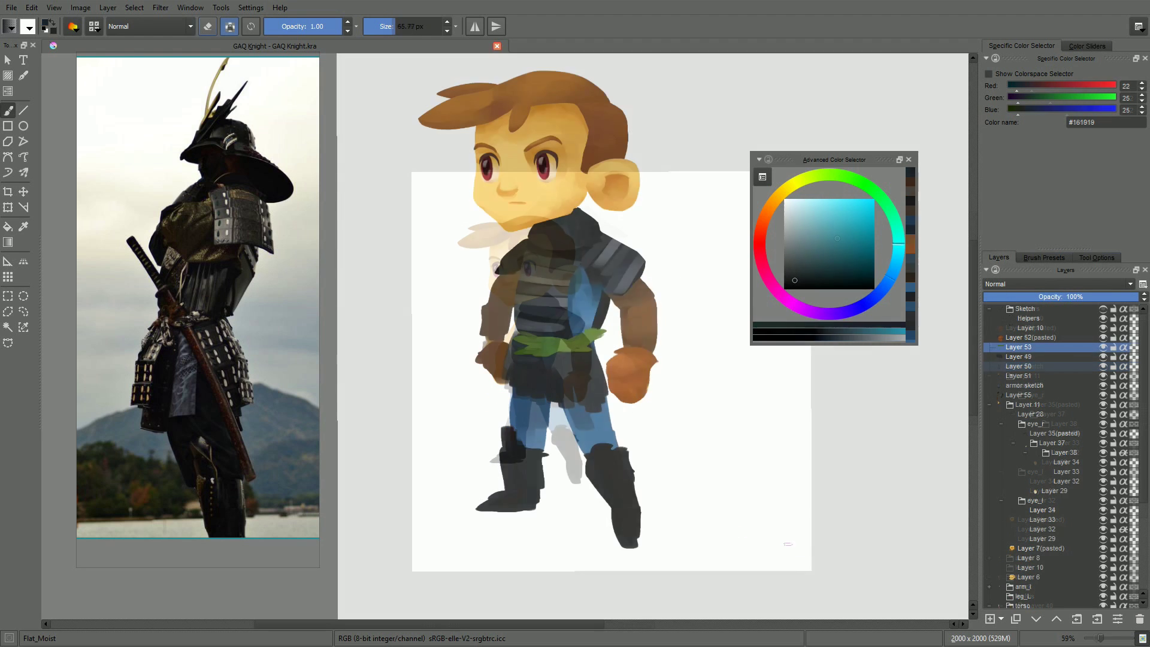
Paint a #58762f green headband with a trailing tail across the knight's forehead on Layer 53, redoing the first stroke
{"action": "key", "text": "shift+a"}
{"action": "mouse_move", "coordinate": [519, 122]}
{"action": "left_mouse_down"}
{"action": "mouse_move", "coordinate": [612, 128]}
{"action": "mouse_move", "coordinate": [626, 143]}
{"action": "left_mouse_up"}
{"action": "key", "text": "ctrl+z"}
{"action": "mouse_move", "coordinate": [488, 140]}
{"action": "left_mouse_down"}
{"action": "mouse_move", "coordinate": [543, 130]}
{"action": "mouse_move", "coordinate": [514, 117]}
{"action": "mouse_move", "coordinate": [615, 149]}
{"action": "mouse_move", "coordinate": [543, 110]}
{"action": "mouse_move", "coordinate": [723, 187]}
{"action": "left_mouse_up"}
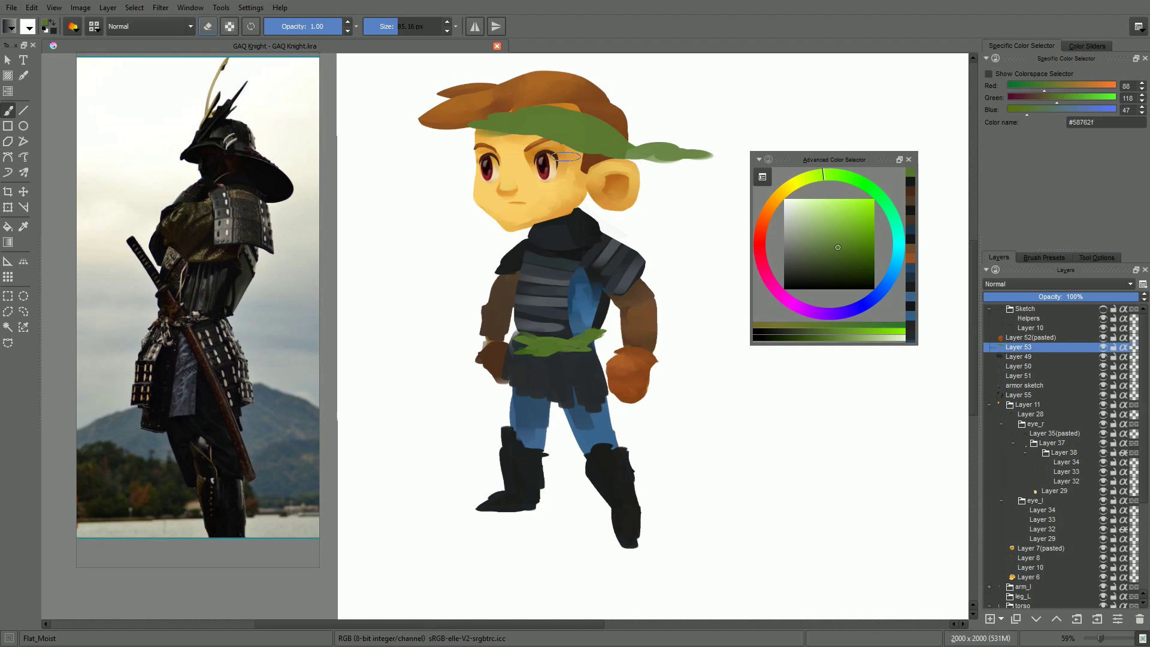
Paint brown hair strands over the front of the headband with colours sampled from the hair, including #844722
{"action": "mouse_move", "coordinate": [509, 108]}
{"action": "left_mouse_down"}
{"action": "mouse_move", "coordinate": [530, 81]}
{"action": "mouse_move", "coordinate": [543, 128]}
{"action": "mouse_move", "coordinate": [520, 98]}
{"action": "mouse_move", "coordinate": [515, 126]}
{"action": "mouse_move", "coordinate": [535, 120]}
{"action": "mouse_move", "coordinate": [494, 93]}
{"action": "left_mouse_up"}
{"action": "left_click", "coordinate": [526, 83], "text": "ctrl"}
{"action": "left_click", "coordinate": [493, 113], "text": "ctrl"}
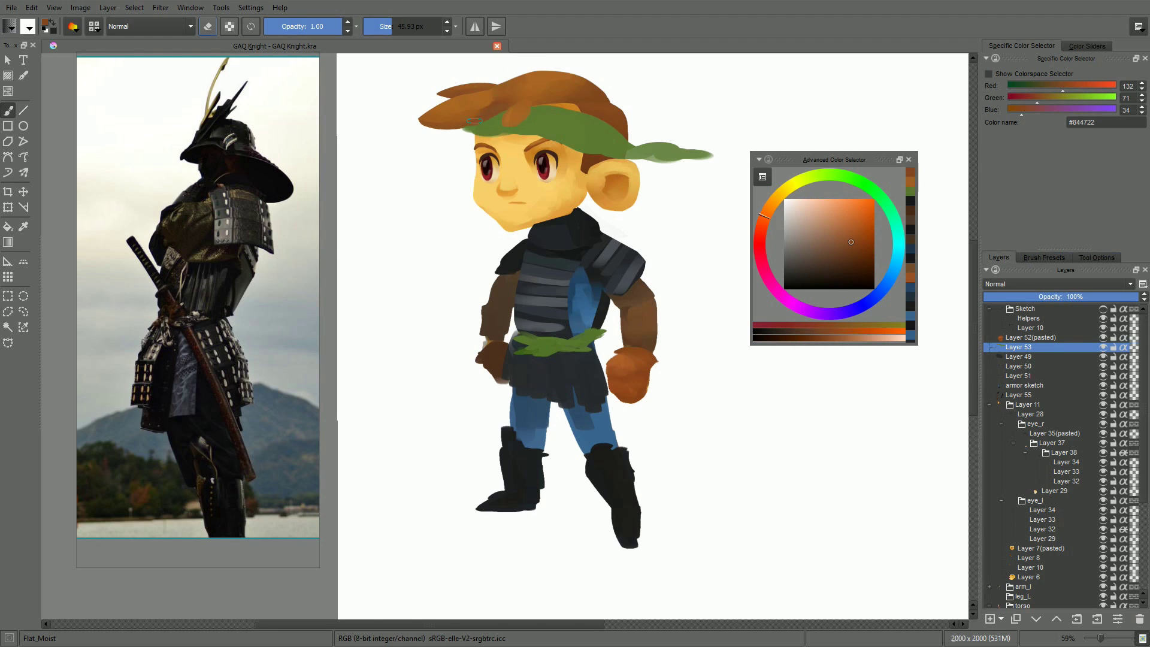
{"action": "mouse_move", "coordinate": [584, 174]}
{"action": "left_mouse_down", "text": "ctrl"}
{"action": "mouse_move", "coordinate": [559, 236]}
{"action": "mouse_move", "coordinate": [536, 188]}
{"action": "left_mouse_up", "text": "ctrl"}
Sample the headband's green, lighten it to #92b758, and paint a highlight along the middle of the headband
{"action": "mouse_move", "coordinate": [616, 311]}
{"action": "left_mouse_down", "text": "shift"}
{"action": "mouse_move", "coordinate": [591, 423]}
{"action": "mouse_move", "coordinate": [569, 434]}
{"action": "left_mouse_up", "text": "shift"}
{"action": "left_click_drag", "start_coordinate": [560, 300], "coordinate": [568, 300], "text": "shift"}
{"action": "left_click", "coordinate": [567, 290], "text": "ctrl"}
{"action": "left_click_drag", "start_coordinate": [837, 243], "coordinate": [831, 224]}
{"action": "key", "text": "ctrl+z"}
{"action": "key", "text": "a"}
{"action": "mouse_move", "coordinate": [562, 264]}
{"action": "left_mouse_down"}
{"action": "mouse_move", "coordinate": [584, 315]}
{"action": "mouse_move", "coordinate": [571, 317]}
{"action": "mouse_move", "coordinate": [562, 252]}
{"action": "mouse_move", "coordinate": [575, 342]}
{"action": "left_mouse_up"}
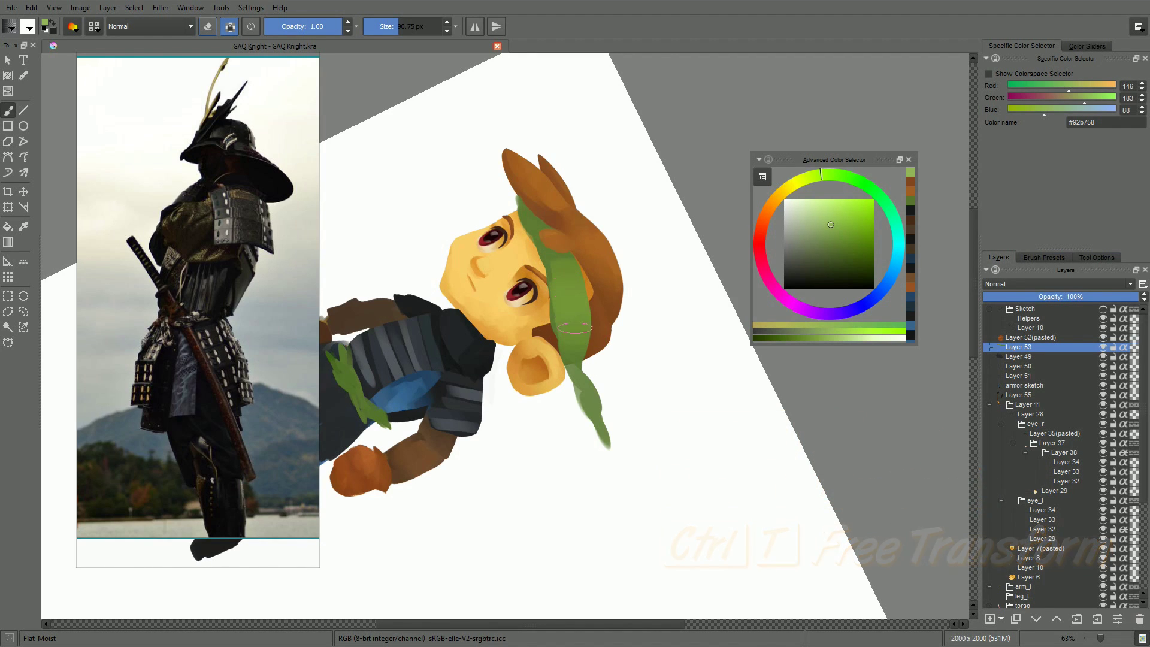
Sample #607c34 from the headband, reduce the brush size, and choose a darker green for its shading
{"action": "left_click", "coordinate": [540, 309], "text": "ctrl"}
{"action": "key", "text": "bracketleft"}
{"action": "key", "text": "bracketleft"}
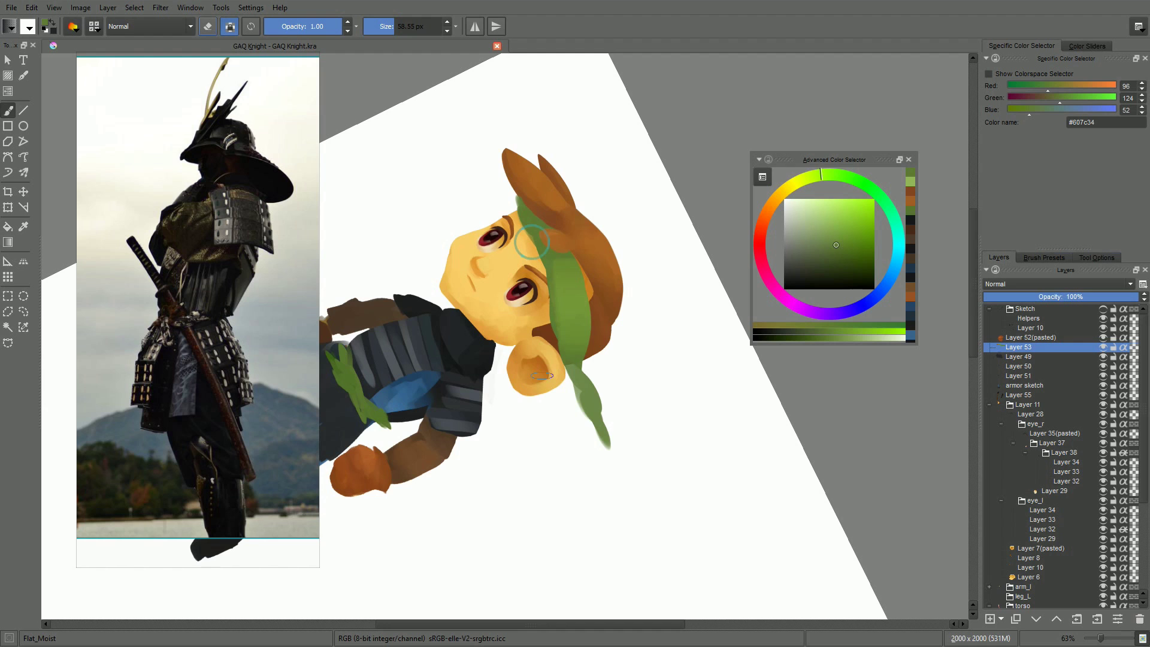
{"action": "left_click", "coordinate": [843, 253]}
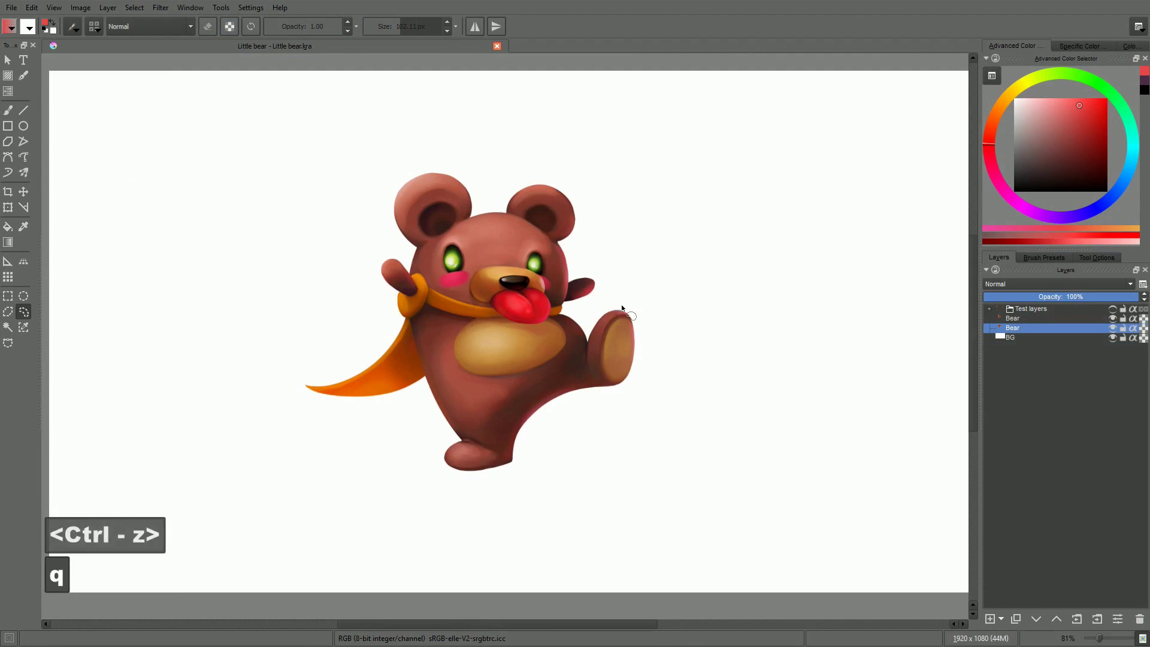
Duplicate the Bear layer in the Little bear document and undo the duplication
{"action": "key", "text": "ctrl+j"}
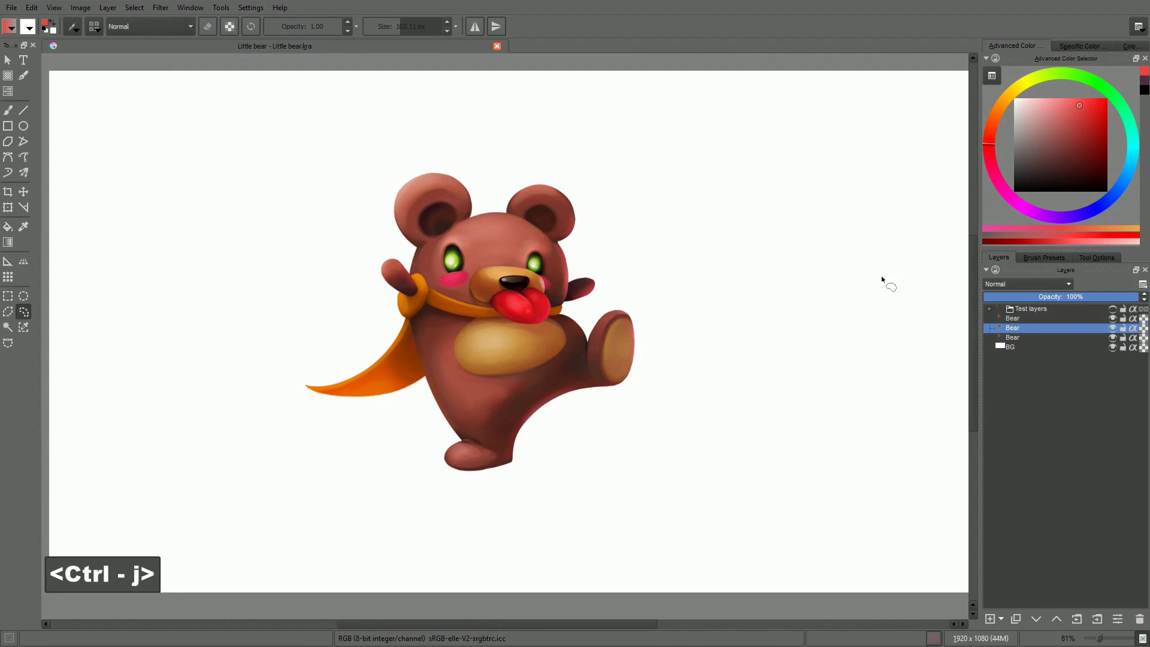
{"action": "key", "text": "ctrl+z"}
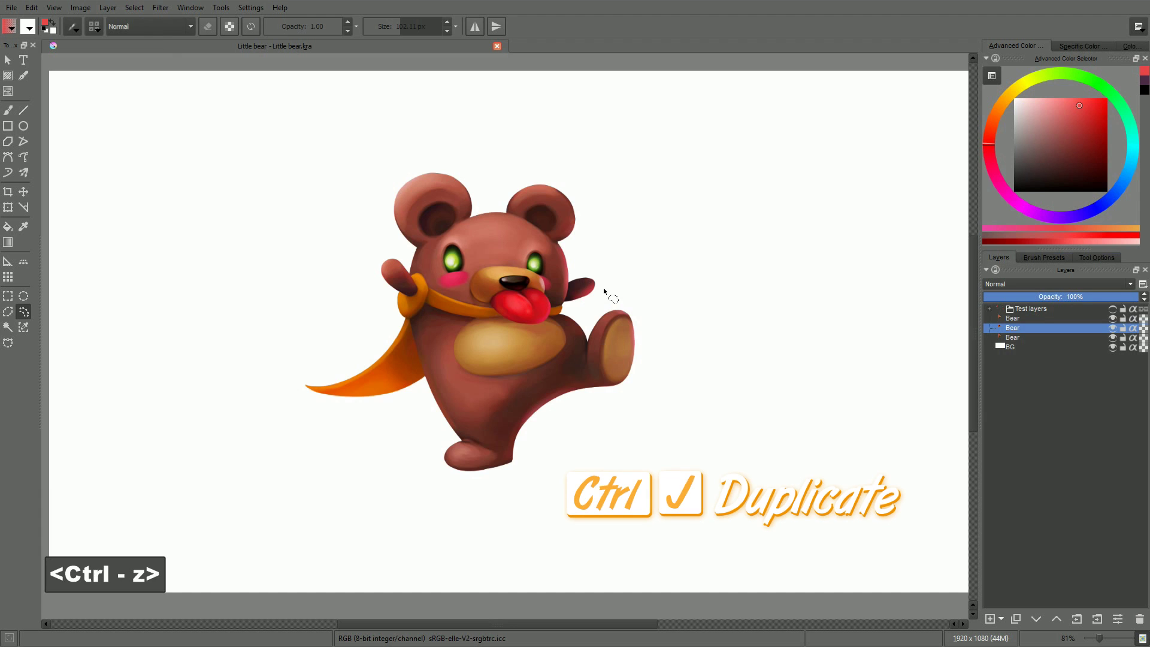
Copy a freehand selection around the bear's raised leg and arm to a new layer, deselect, and move the copy away from the body
{"action": "left_click_drag", "start_coordinate": [536, 389], "coordinate": [645, 258]}
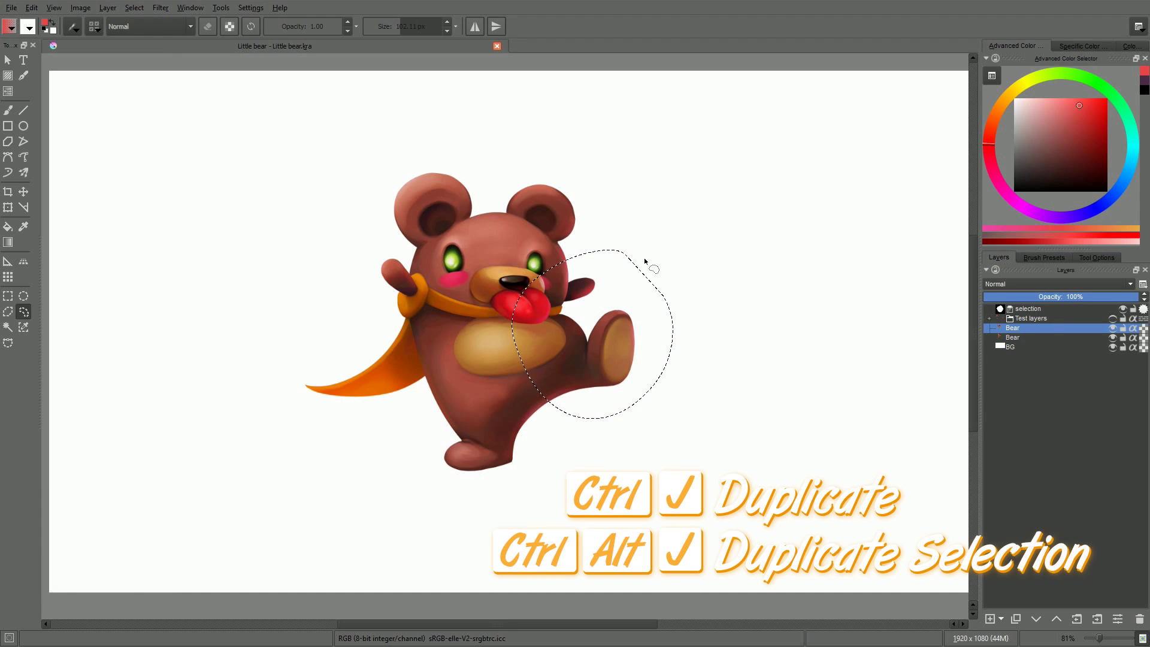
{"action": "key", "text": "ctrl+alt+j"}
{"action": "key", "text": "ctrl+d"}
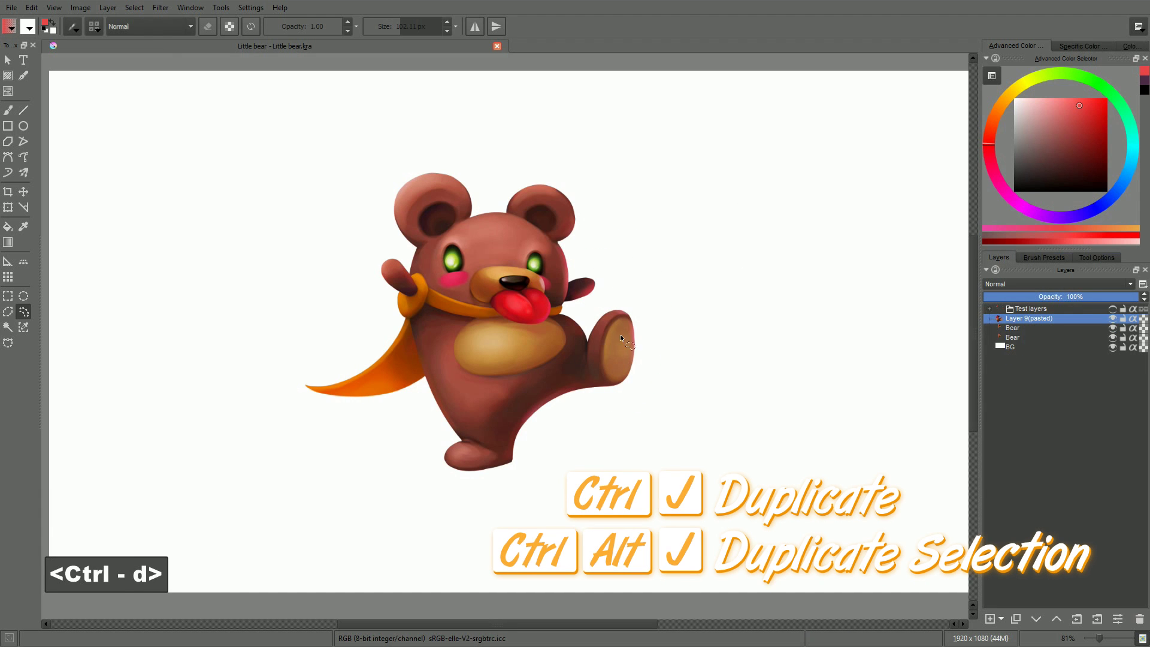
{"action": "key", "text": "t"}
{"action": "left_click_drag", "start_coordinate": [620, 334], "coordinate": [817, 364]}
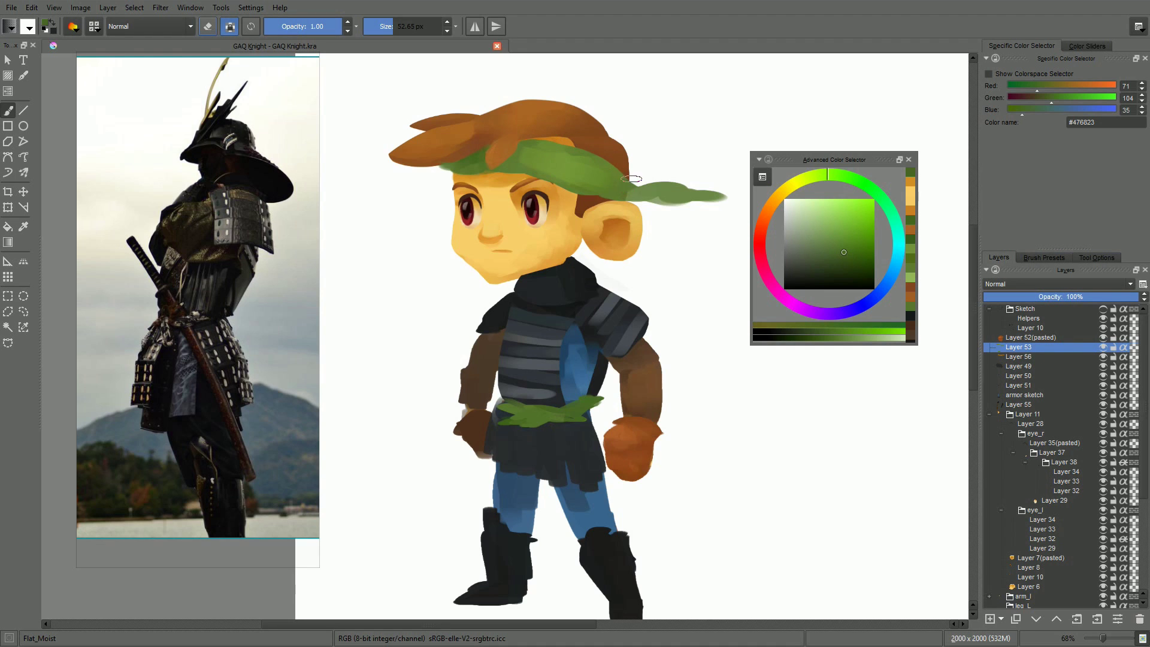
Duplicate Layer 53 in the knight painting and merge the copy down into the original
{"action": "key", "text": "ctrl+j"}
{"action": "key", "text": "ctrl+e"}
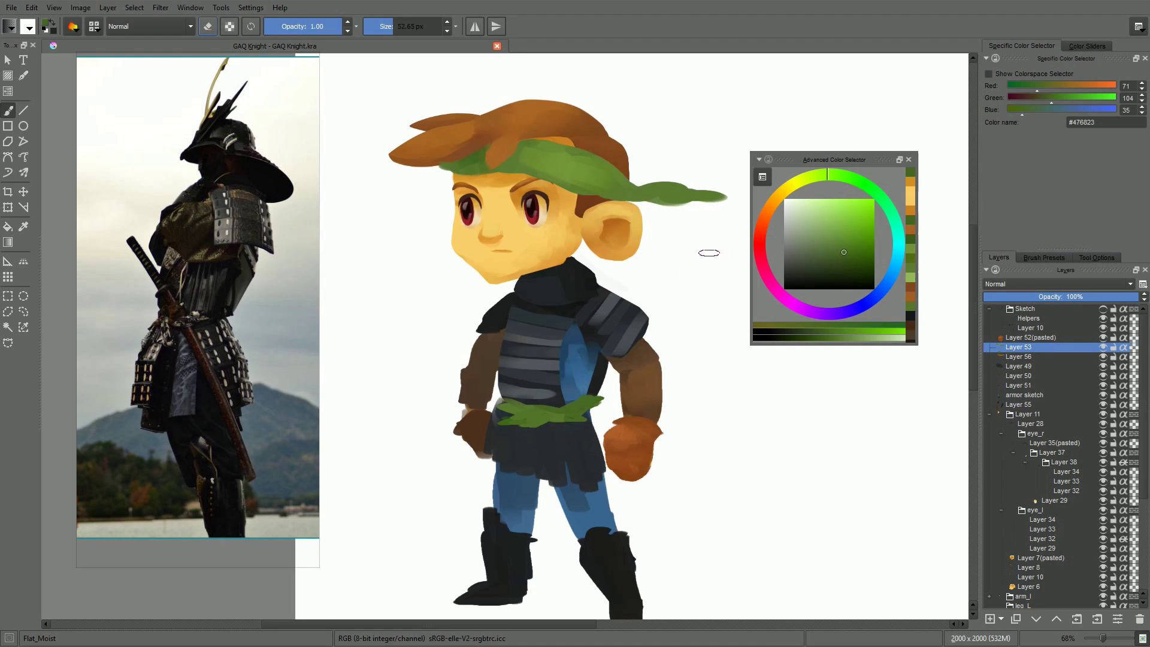
Shade the headband where it meets its tail with dark green #476823, and undo the last stroke
{"action": "left_click_drag", "start_coordinate": [634, 189], "coordinate": [620, 190]}
{"action": "left_click_drag", "start_coordinate": [623, 196], "coordinate": [642, 182]}
{"action": "key", "text": "ctrl+z"}
{"action": "key", "text": "shift+a"}
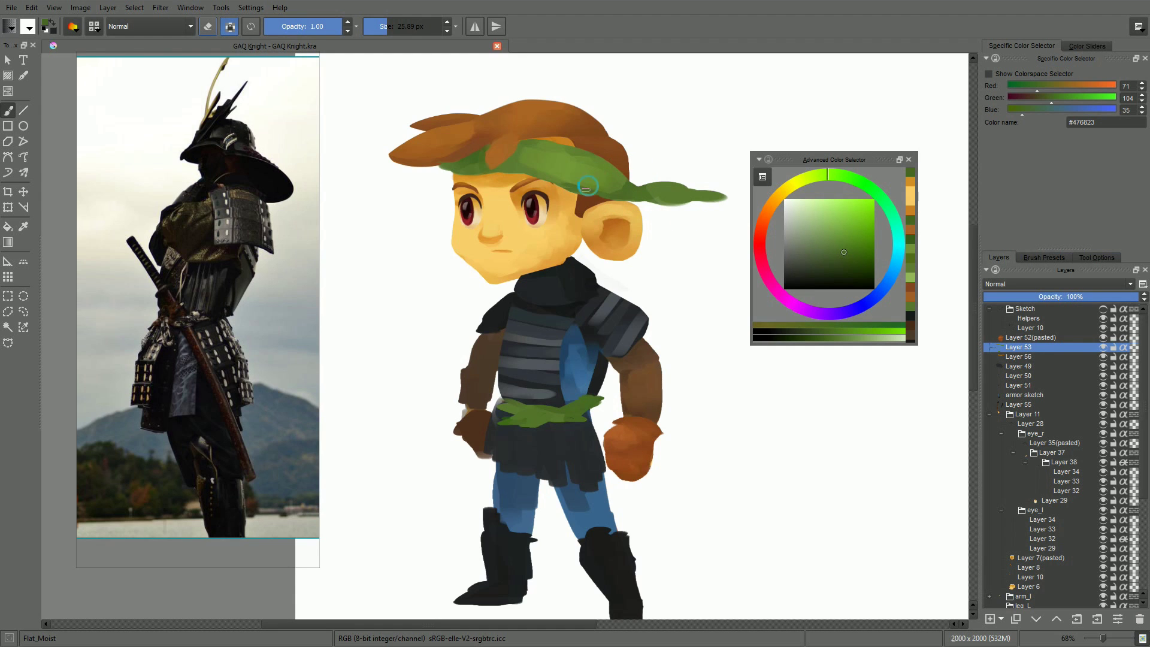
Sample greens along the headband, shrink the brush to 14.39 px, and shade the headband's lower edge with #50702c
{"action": "left_click", "coordinate": [661, 197], "text": "ctrl"}
{"action": "left_click_drag", "start_coordinate": [631, 268], "coordinate": [647, 268]}
{"action": "left_click_drag", "start_coordinate": [632, 267], "coordinate": [691, 430]}
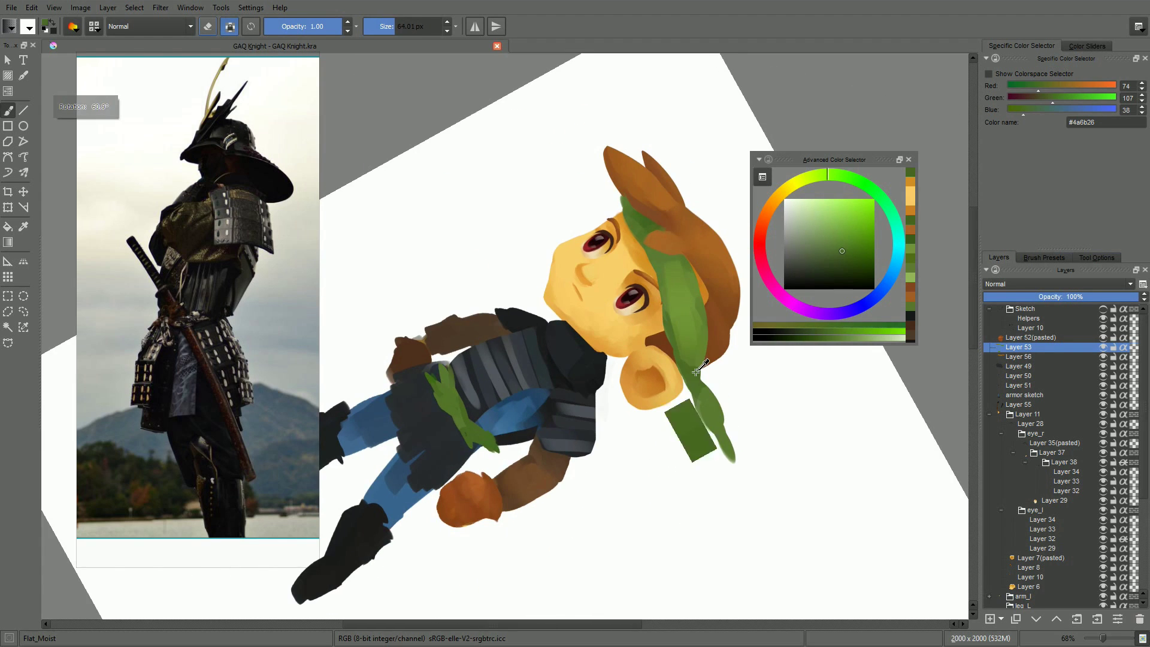
{"action": "left_click", "coordinate": [685, 360], "text": "ctrl"}
{"action": "mouse_move", "coordinate": [708, 370]}
{"action": "left_mouse_down", "text": "shift"}
{"action": "mouse_move", "coordinate": [694, 370]}
{"action": "mouse_move", "coordinate": [729, 313]}
{"action": "mouse_move", "coordinate": [306, 239]}
{"action": "left_mouse_up", "text": "shift"}
{"action": "left_click", "coordinate": [693, 377], "text": "ctrl"}
{"action": "key", "text": "a"}
{"action": "left_click_drag", "start_coordinate": [547, 277], "coordinate": [526, 278], "text": "shift"}
{"action": "left_click", "coordinate": [541, 259], "text": "ctrl"}
{"action": "mouse_move", "coordinate": [529, 230]}
{"action": "left_mouse_down"}
{"action": "mouse_move", "coordinate": [555, 298]}
{"action": "mouse_move", "coordinate": [544, 276]}
{"action": "left_mouse_up"}
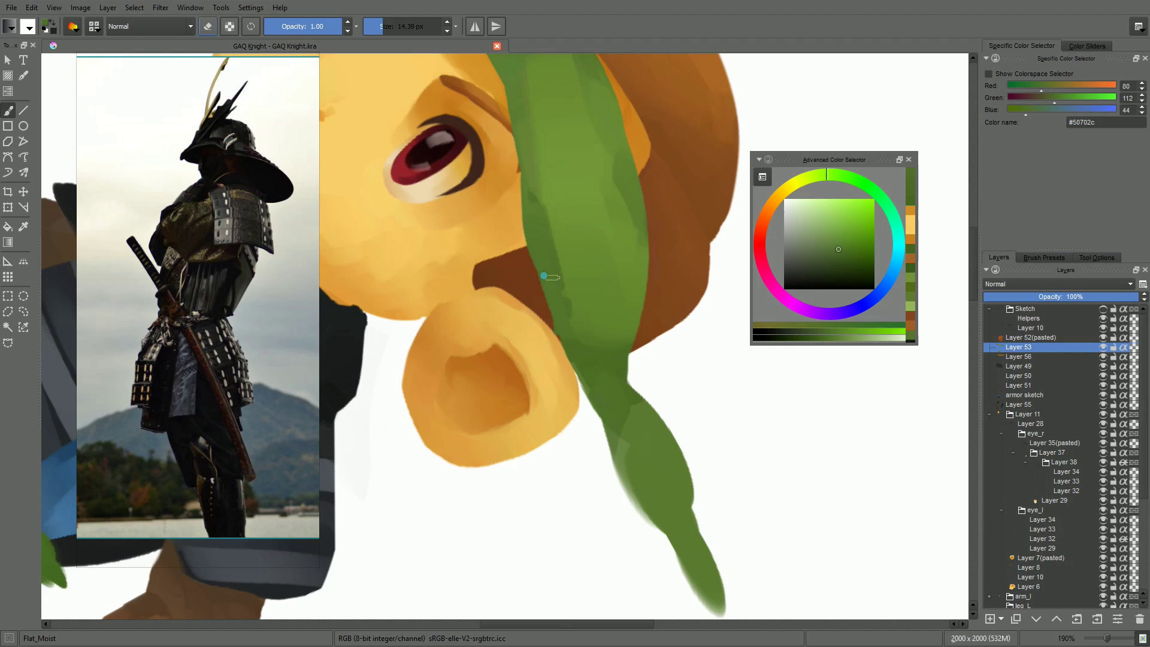
Add #50702c green paint to the headband and trim the outline of its tail with the brush in eraser mode
{"action": "mouse_move", "coordinate": [687, 433]}
{"action": "left_mouse_down", "text": "shift"}
{"action": "mouse_move", "coordinate": [518, 132]}
{"action": "mouse_move", "coordinate": [497, 212]}
{"action": "mouse_move", "coordinate": [563, 115]}
{"action": "left_mouse_up", "text": "shift"}
{"action": "left_click_drag", "start_coordinate": [578, 147], "coordinate": [540, 270]}
{"action": "key", "text": "e"}
{"action": "left_click_drag", "start_coordinate": [520, 335], "coordinate": [563, 258]}
{"action": "mouse_move", "coordinate": [552, 259]}
{"action": "left_mouse_down"}
{"action": "mouse_move", "coordinate": [637, 179]}
{"action": "mouse_move", "coordinate": [652, 114]}
{"action": "left_mouse_up"}
{"action": "key", "text": "ctrl+z"}
{"action": "mouse_move", "coordinate": [581, 248]}
{"action": "left_mouse_down"}
{"action": "mouse_move", "coordinate": [636, 172]}
{"action": "mouse_move", "coordinate": [633, 120]}
{"action": "mouse_move", "coordinate": [617, 198]}
{"action": "left_mouse_up"}
{"action": "mouse_move", "coordinate": [623, 180]}
{"action": "left_mouse_down", "text": "ctrl"}
{"action": "mouse_move", "coordinate": [627, 318]}
{"action": "mouse_move", "coordinate": [587, 418]}
{"action": "mouse_move", "coordinate": [581, 287]}
{"action": "left_mouse_up", "text": "ctrl"}
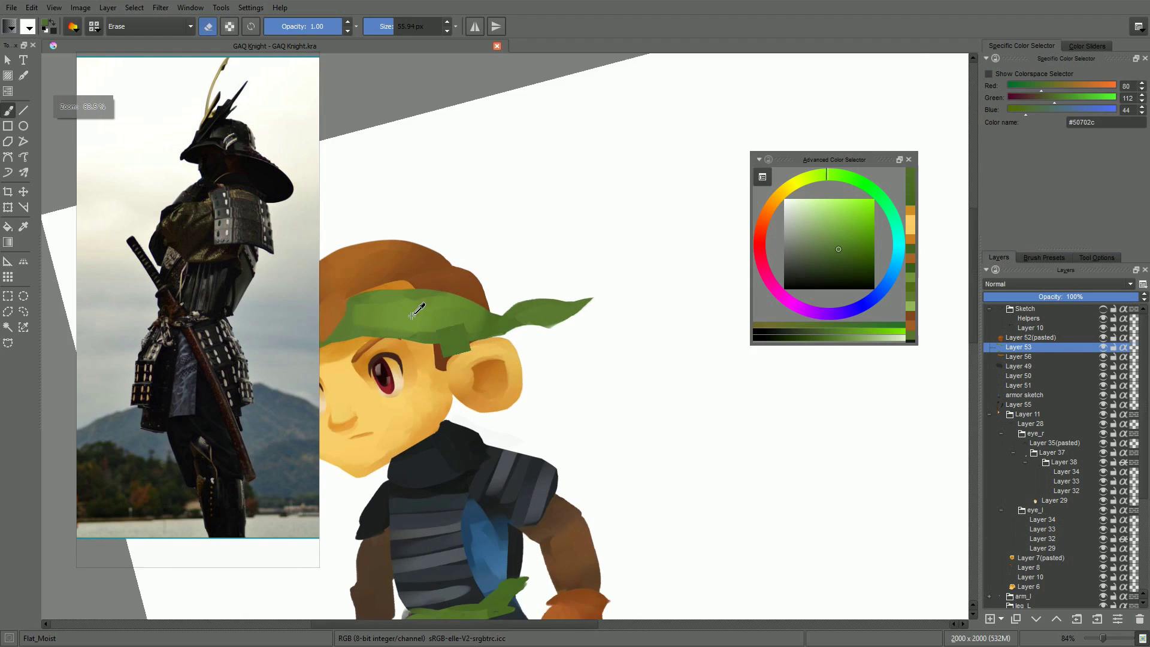
Return the brush to painting, lighten the sampled headband green to #8eb84b, and highlight the headband, undoing the last stroke
{"action": "left_click", "coordinate": [419, 305], "text": "ctrl"}
{"action": "key", "text": "e"}
{"action": "mouse_move", "coordinate": [491, 413]}
{"action": "left_mouse_down", "text": "shift"}
{"action": "mouse_move", "coordinate": [581, 327]}
{"action": "mouse_move", "coordinate": [568, 380]}
{"action": "left_mouse_up", "text": "shift"}
{"action": "left_click_drag", "start_coordinate": [843, 230], "coordinate": [837, 224]}
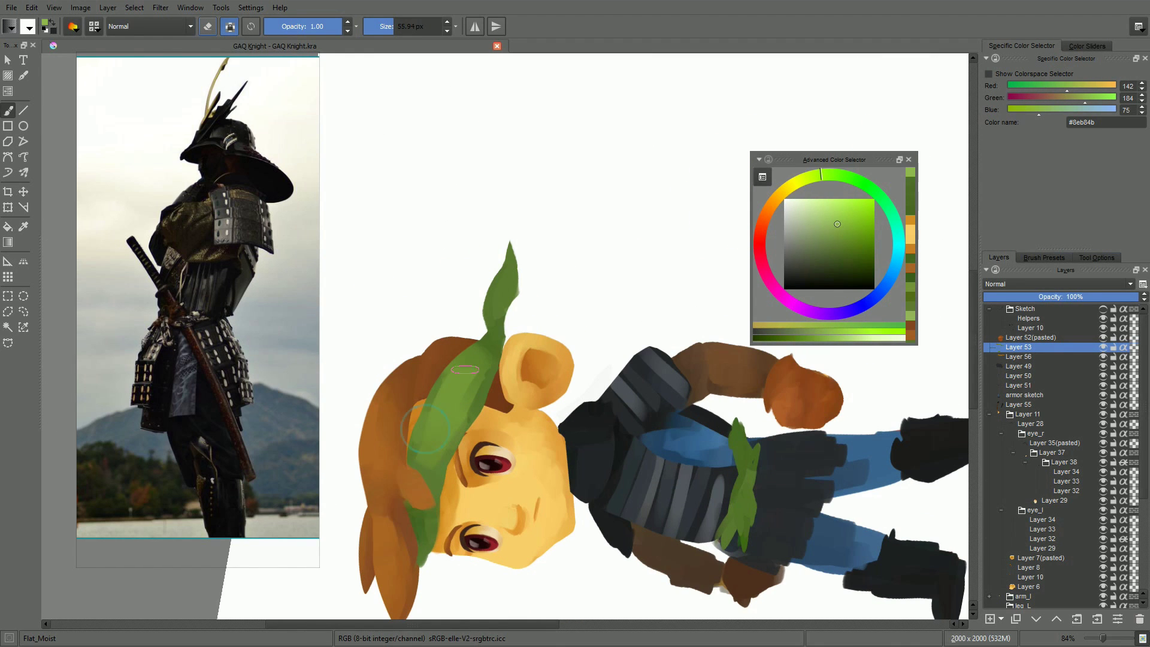
{"action": "mouse_move", "coordinate": [427, 429]}
{"action": "left_mouse_down"}
{"action": "mouse_move", "coordinate": [482, 352]}
{"action": "mouse_move", "coordinate": [435, 441]}
{"action": "mouse_move", "coordinate": [489, 329]}
{"action": "mouse_move", "coordinate": [471, 385]}
{"action": "mouse_move", "coordinate": [480, 414]}
{"action": "mouse_move", "coordinate": [498, 329]}
{"action": "left_mouse_up"}
{"action": "key", "text": "ctrl+z"}
Sample #60832c from the headband, blend lighter green over its tail, and sample #7aa13a there
{"action": "left_click", "coordinate": [479, 357], "text": "ctrl"}
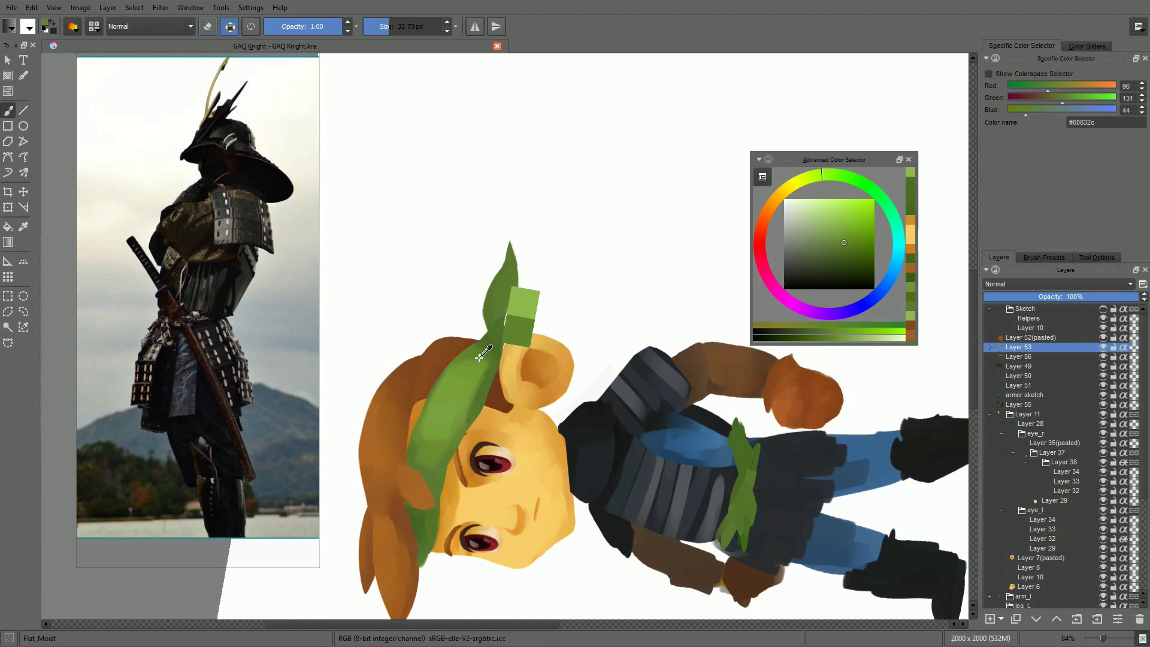
{"action": "left_click_drag", "start_coordinate": [508, 276], "coordinate": [492, 299]}
{"action": "left_click", "coordinate": [502, 280], "text": "ctrl"}
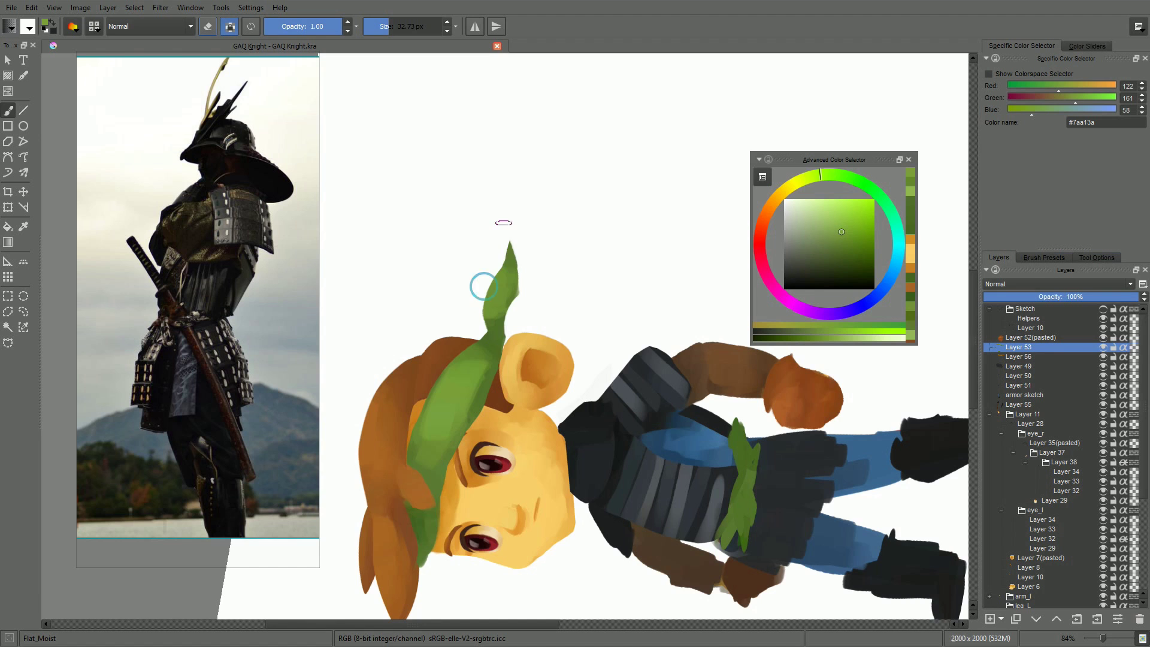
Check the whole figure and choose a darker green for shading the headband
{"action": "left_click_drag", "start_coordinate": [535, 359], "coordinate": [534, 406]}
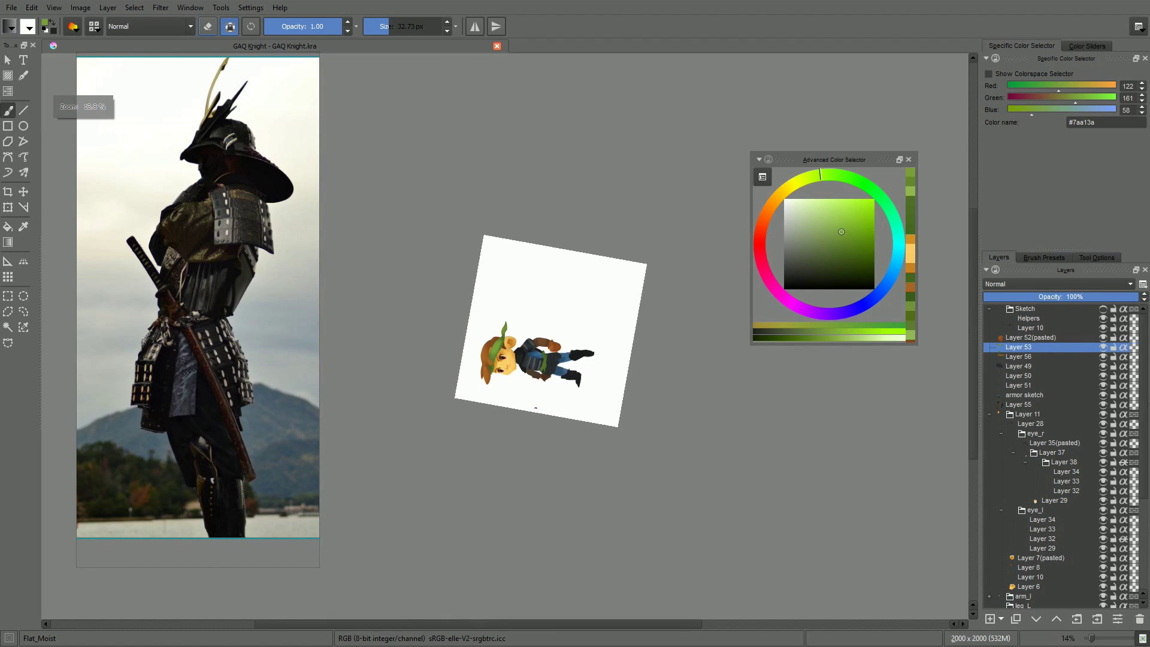
{"action": "left_click_drag", "start_coordinate": [596, 351], "coordinate": [489, 422]}
{"action": "left_click_drag", "start_coordinate": [519, 343], "coordinate": [534, 301]}
{"action": "left_click", "coordinate": [841, 265]}
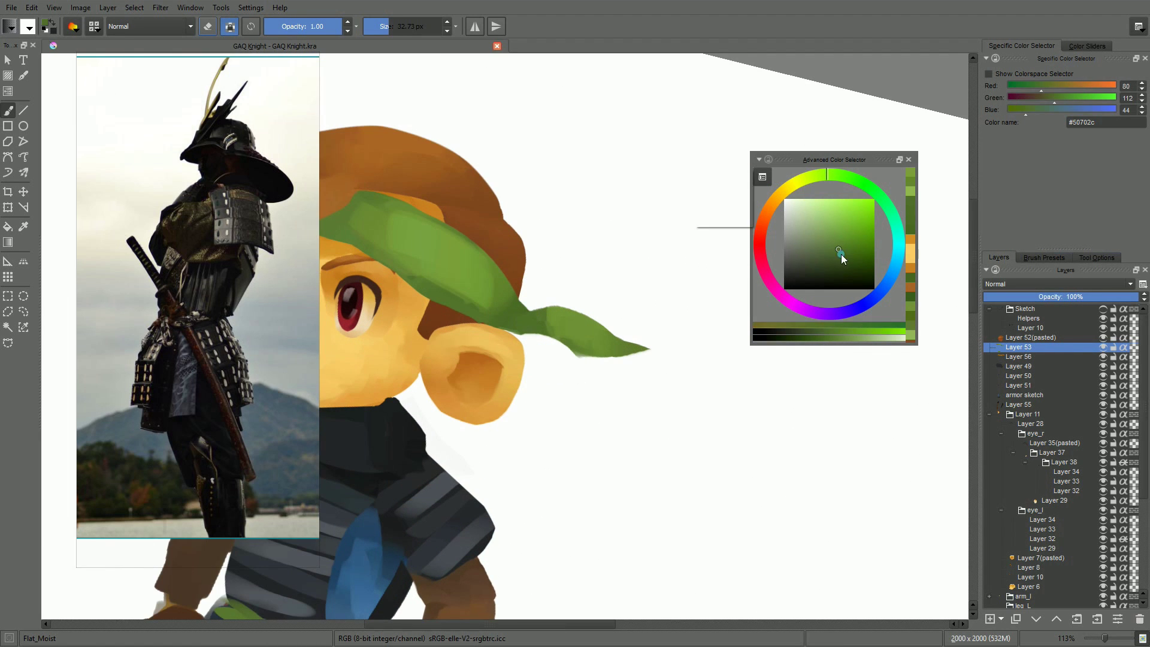